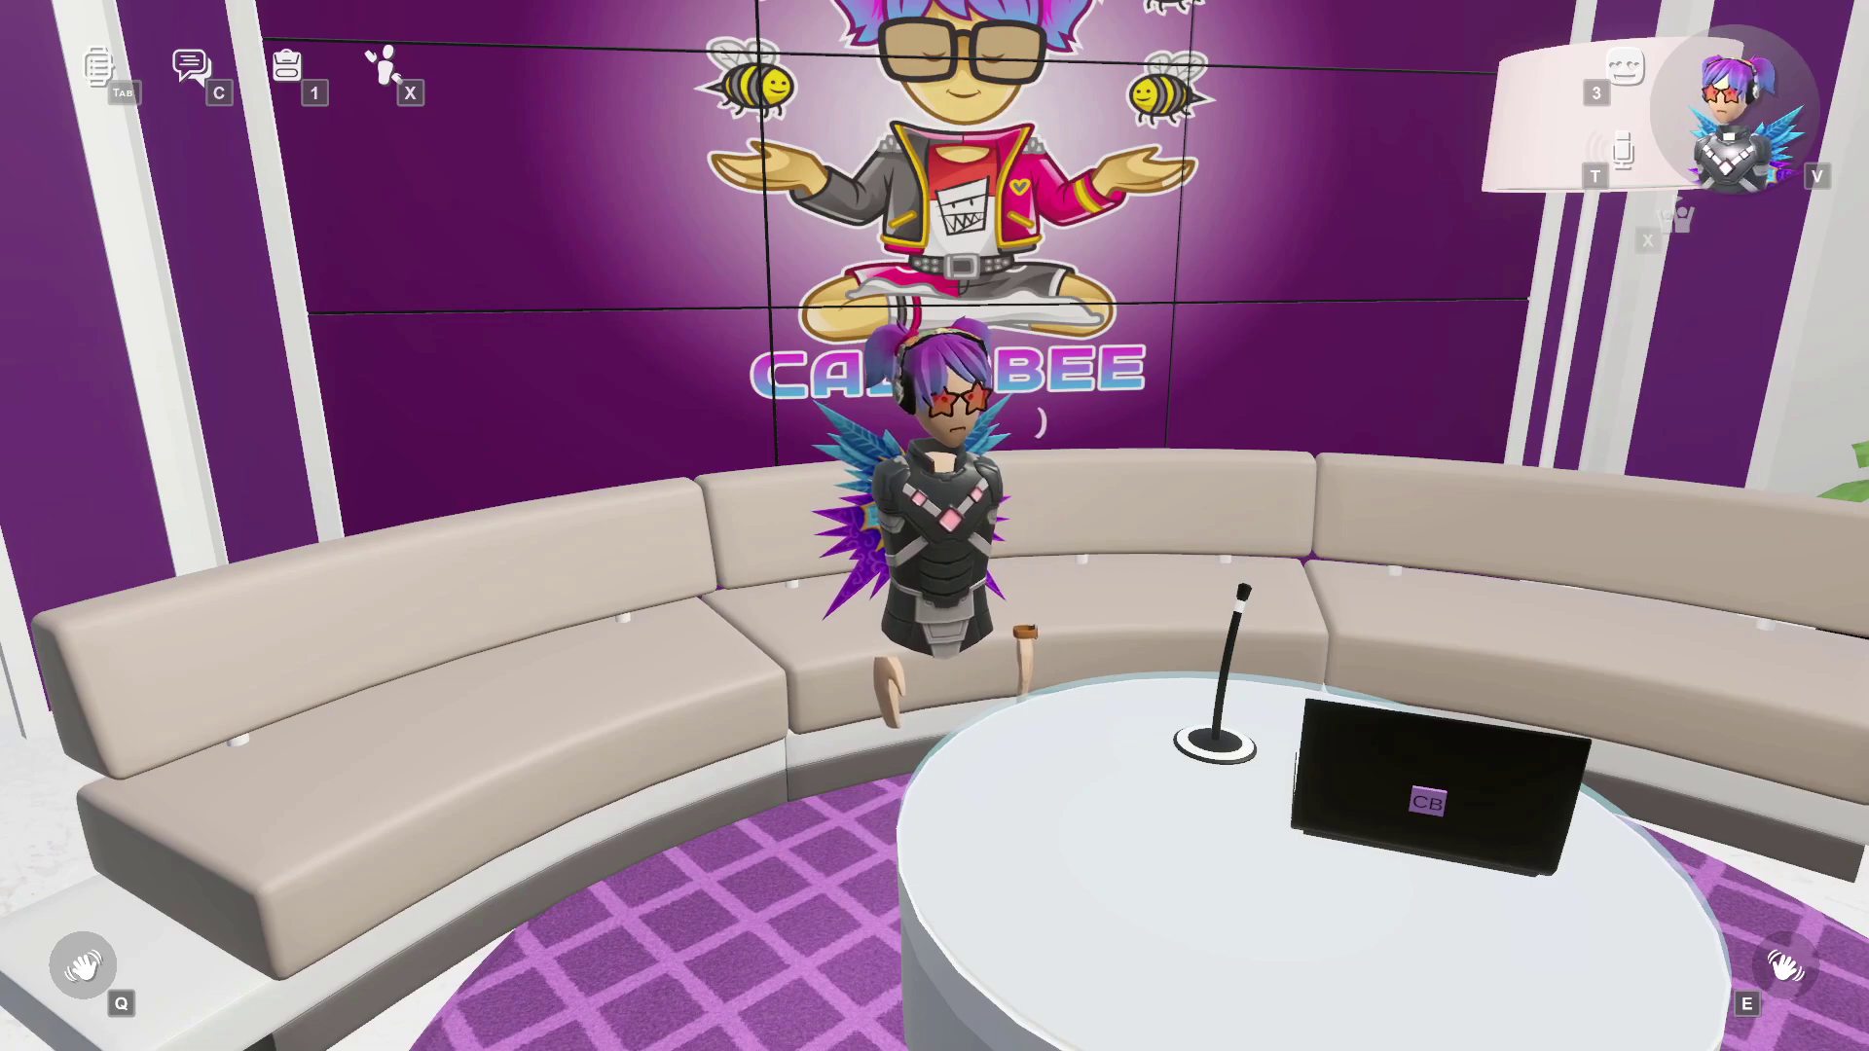
key(e)
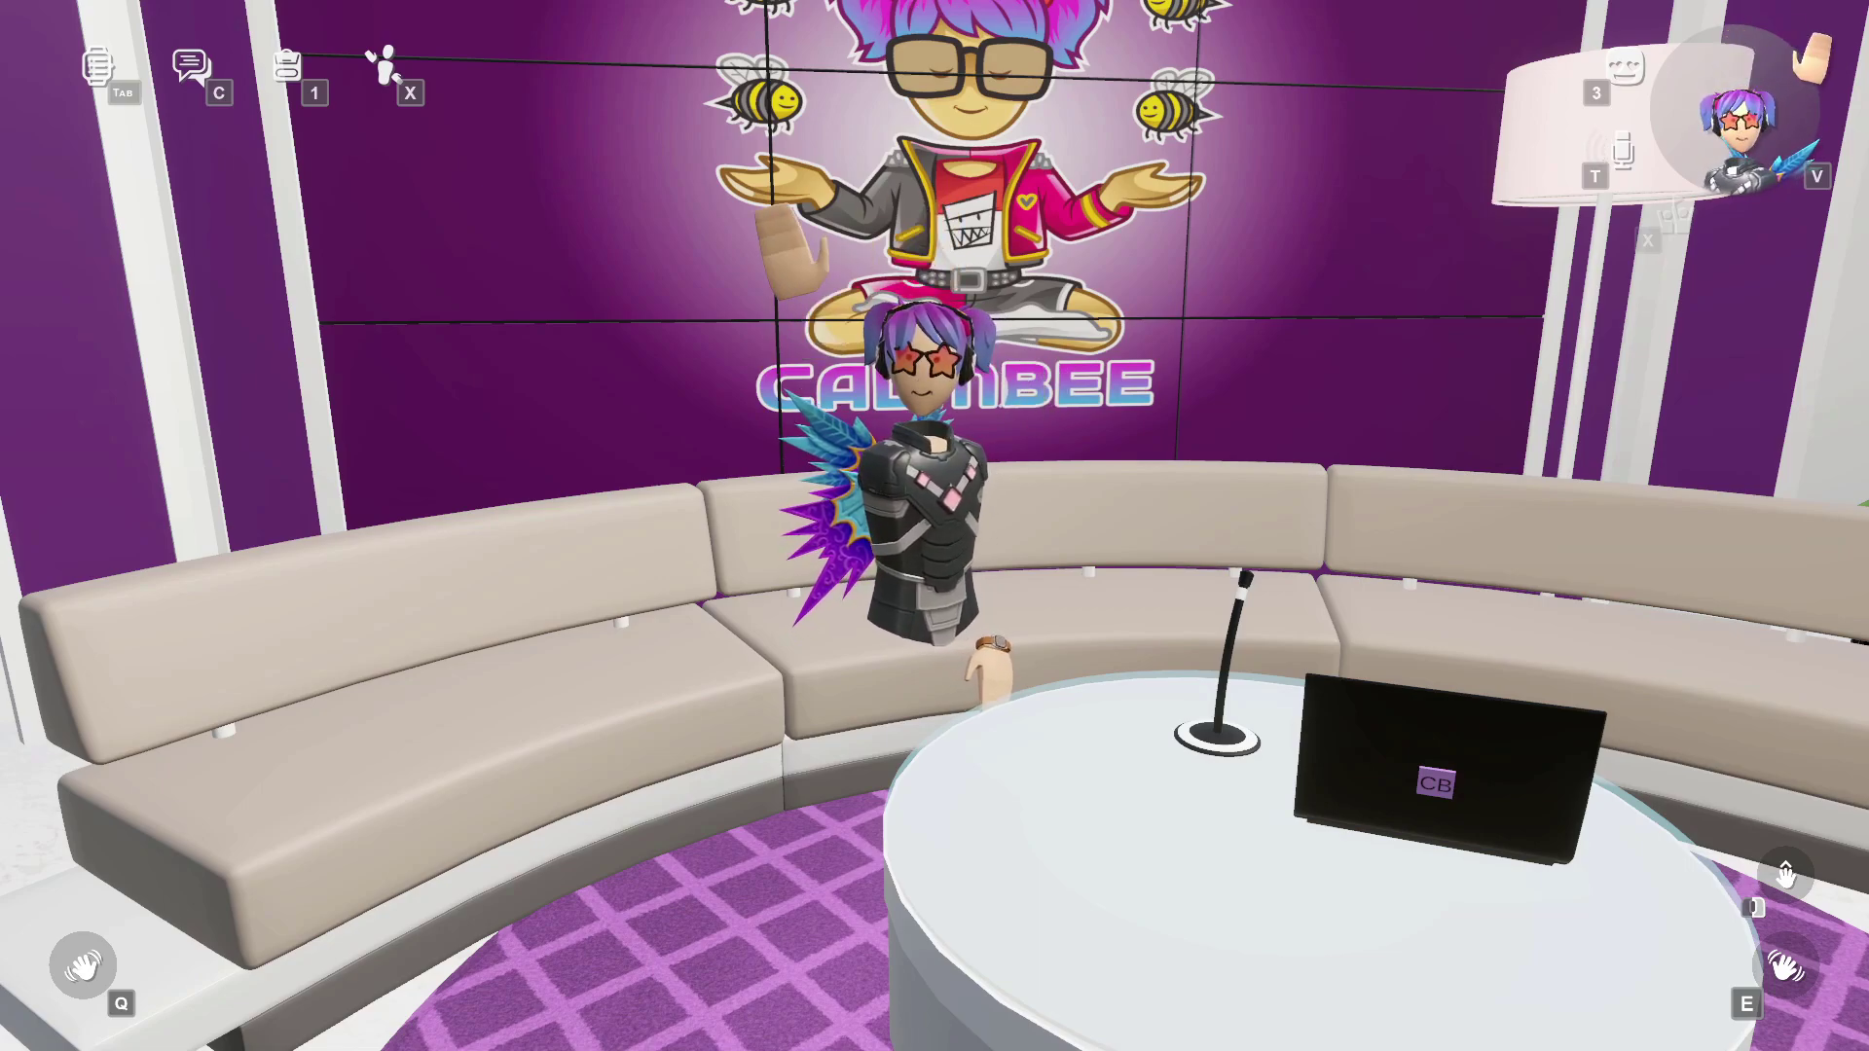
Step: Switch to Unity and add a TextMeshPro UI text object to the scene
key(alt+Tab)
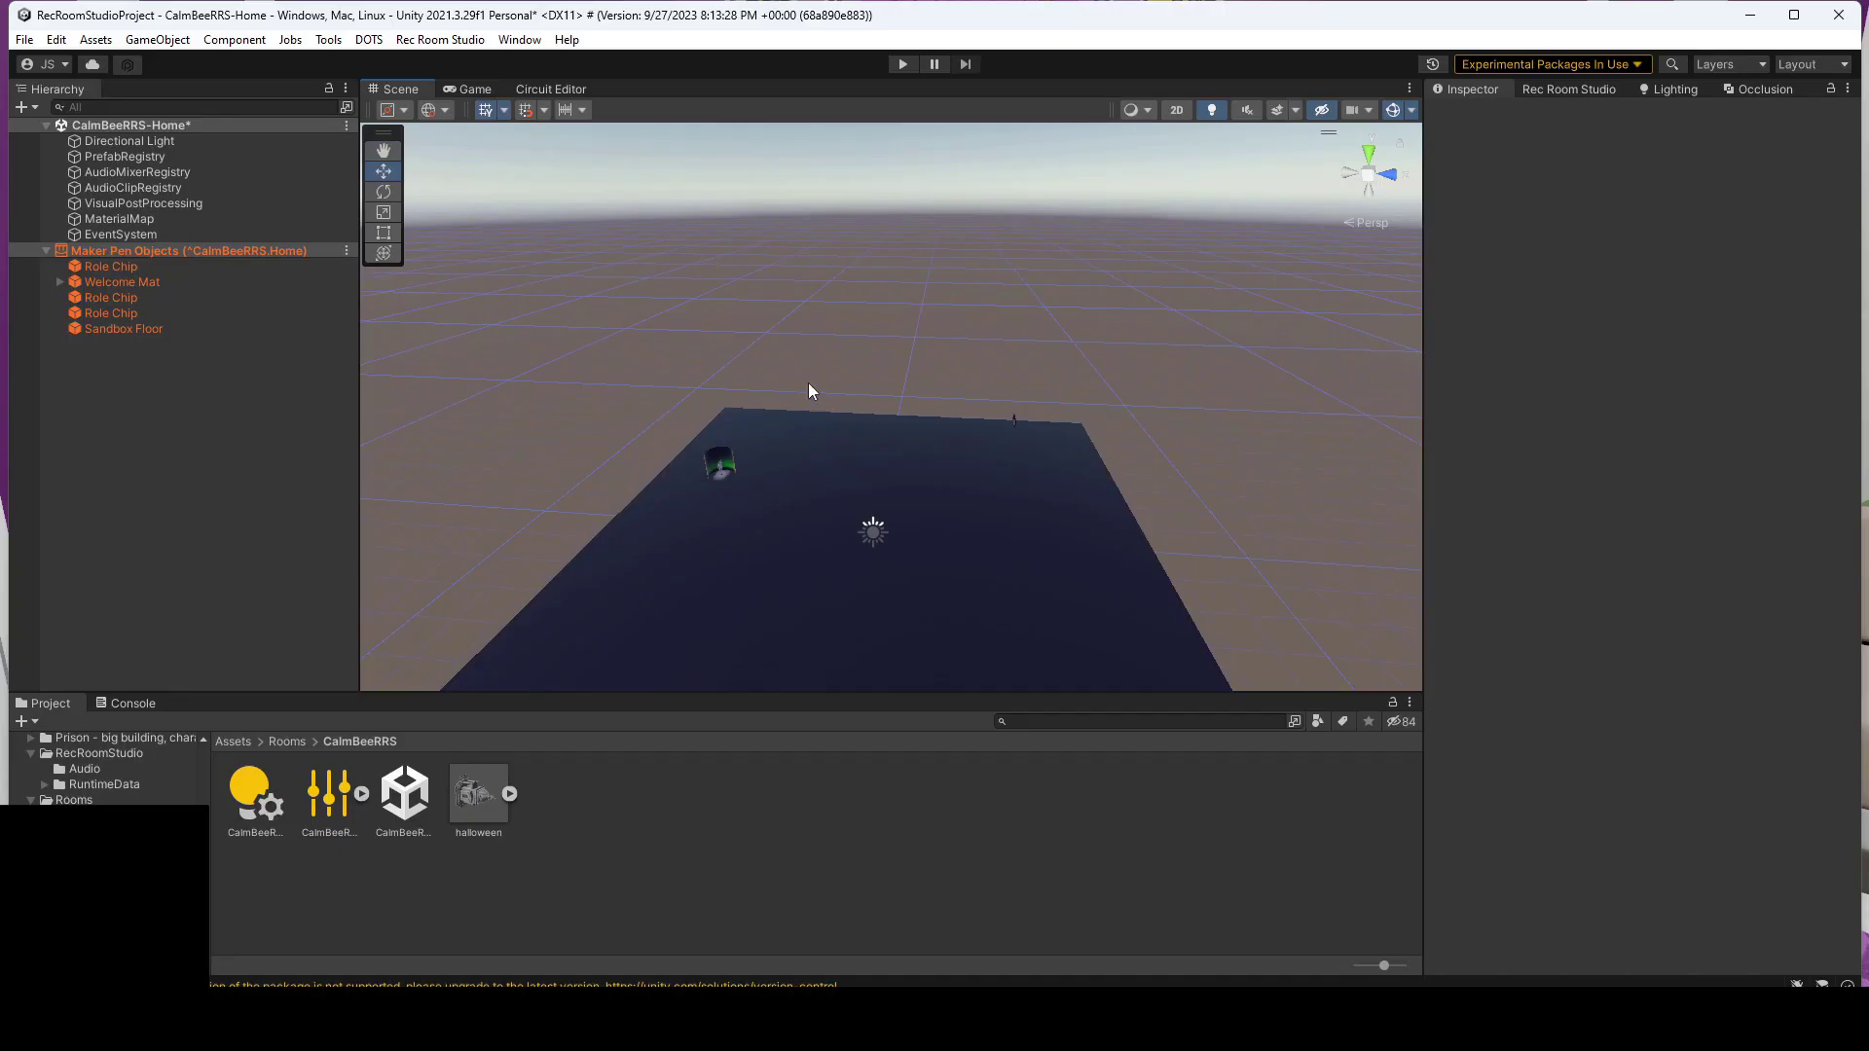
click(32, 109)
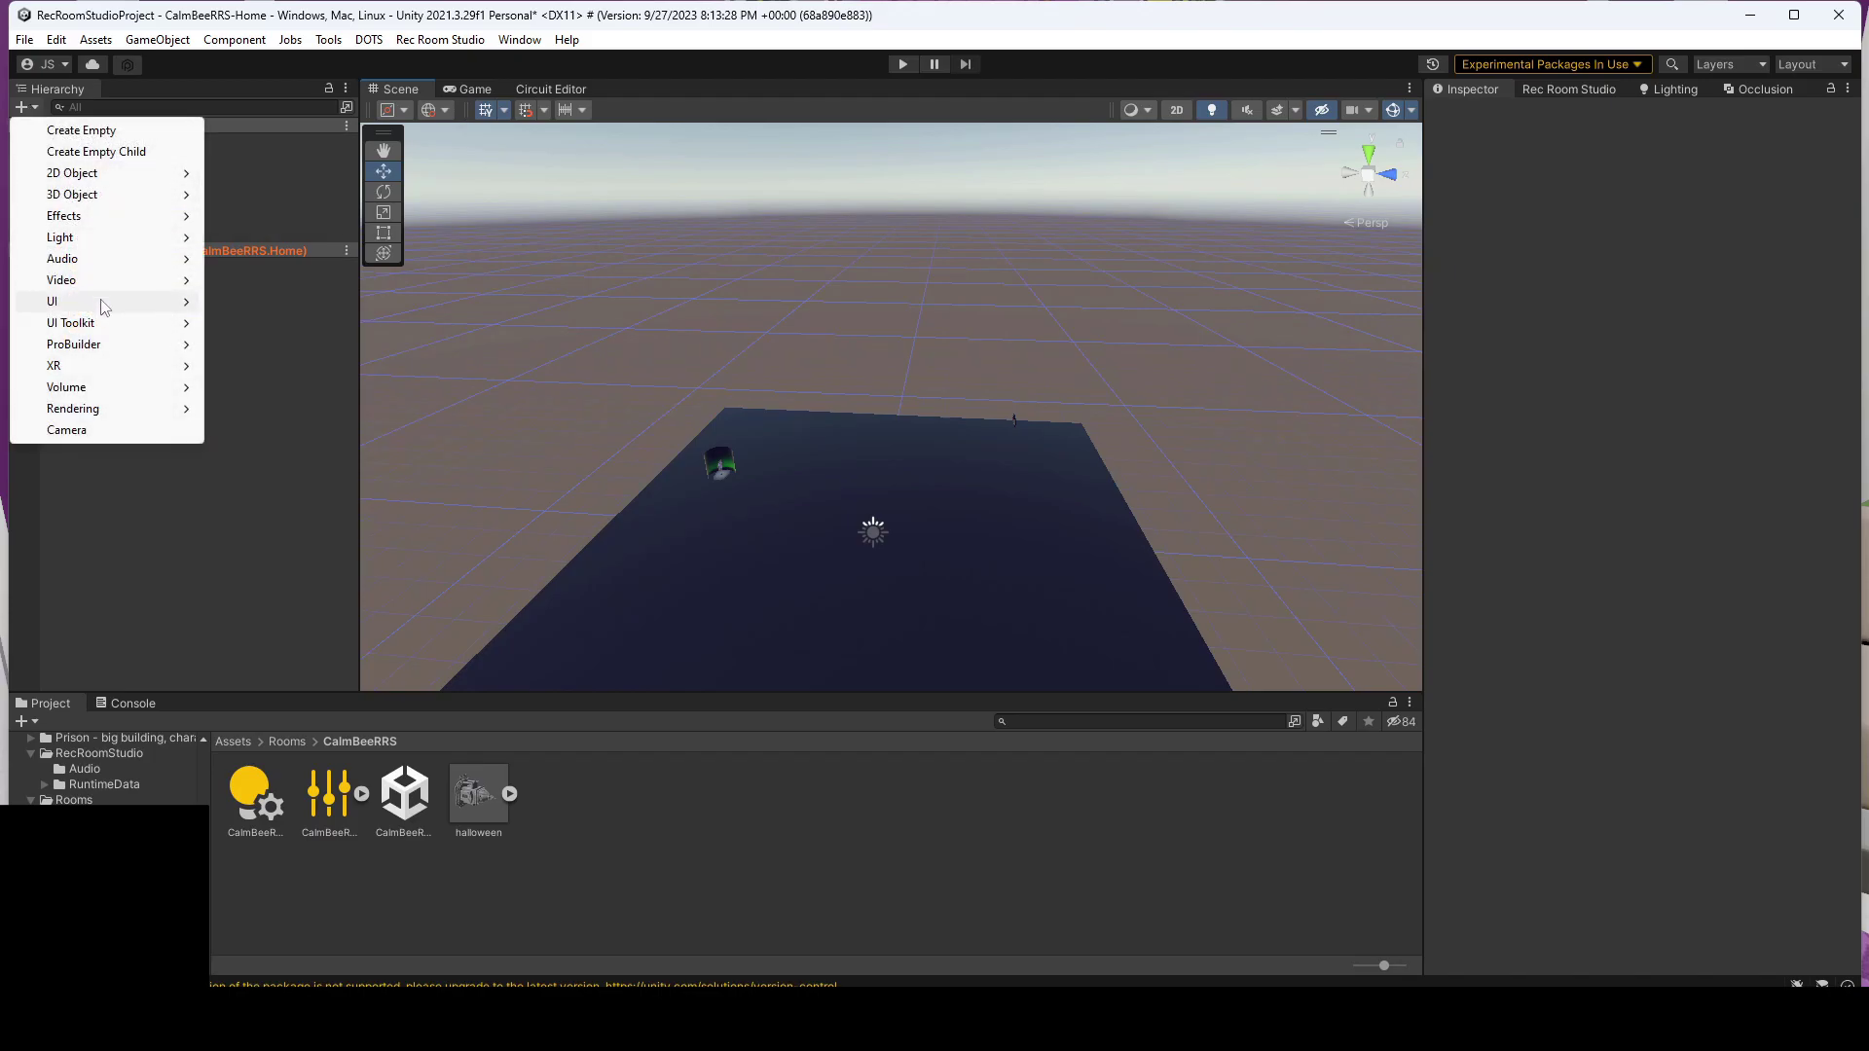
mouse_move(103, 308)
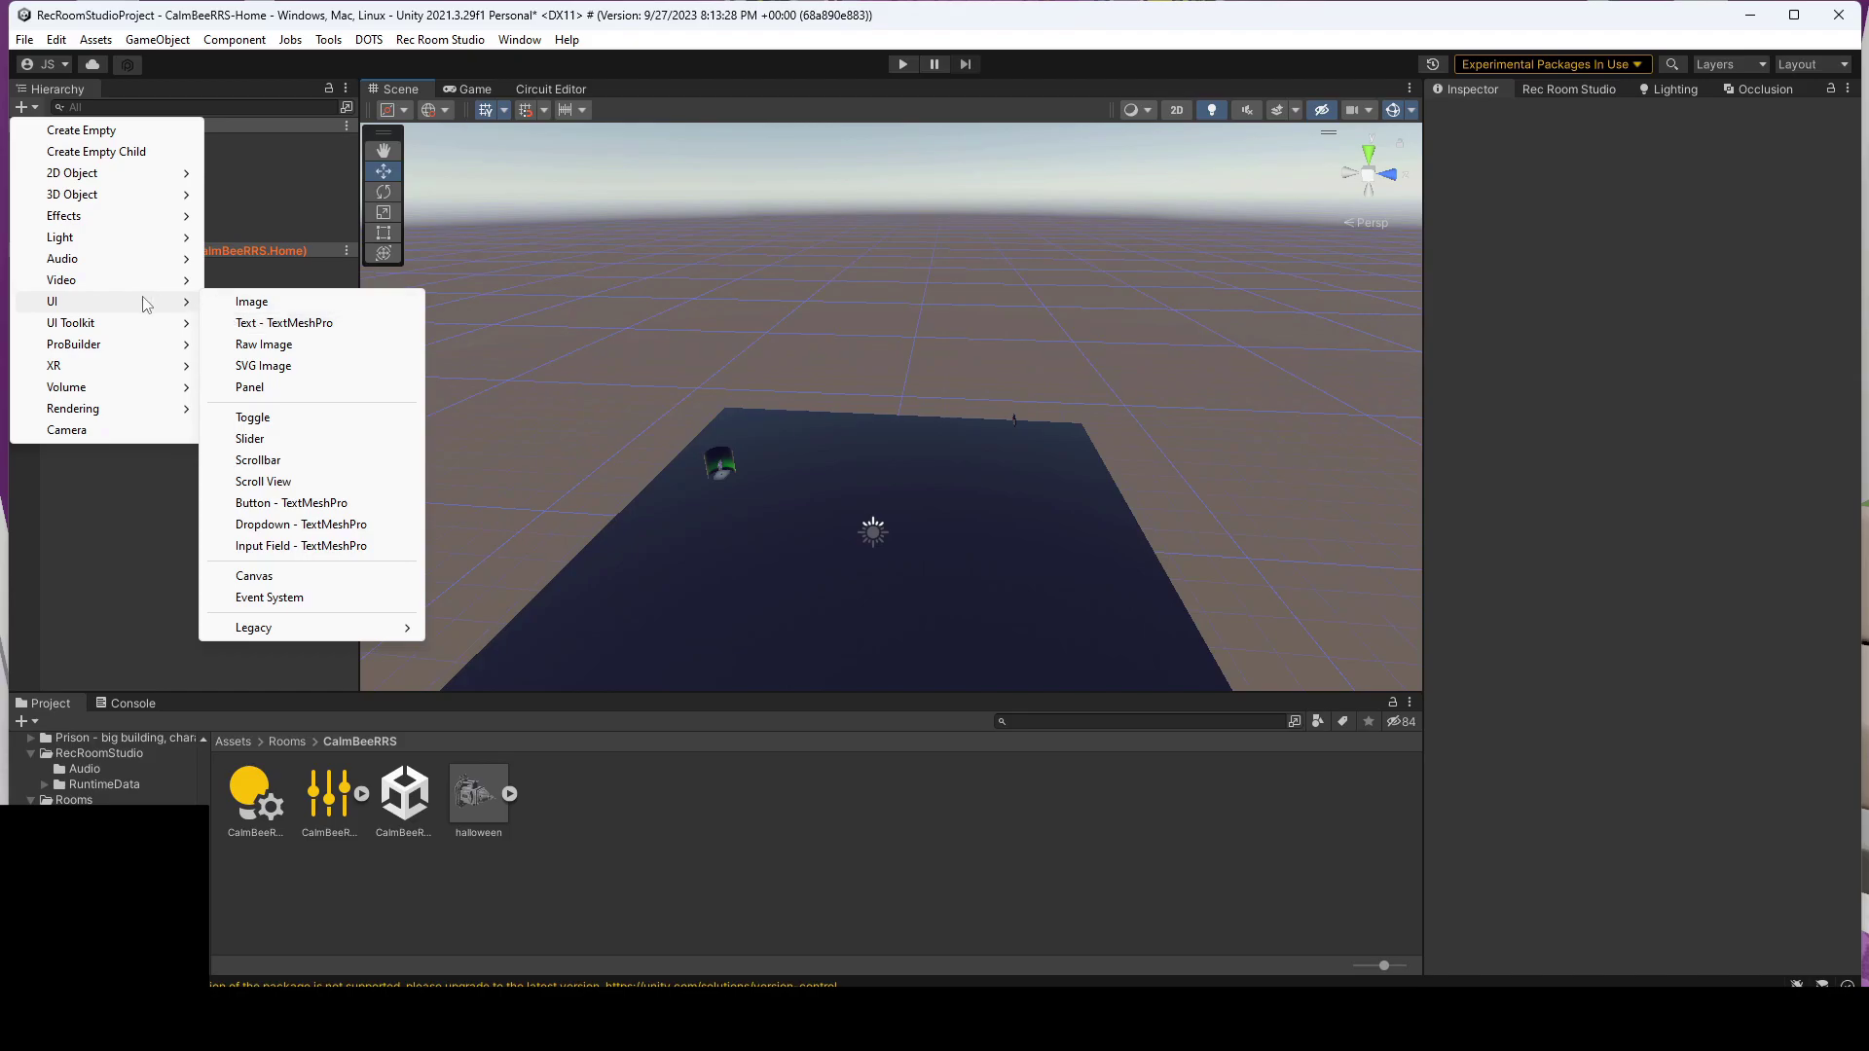
click(300, 329)
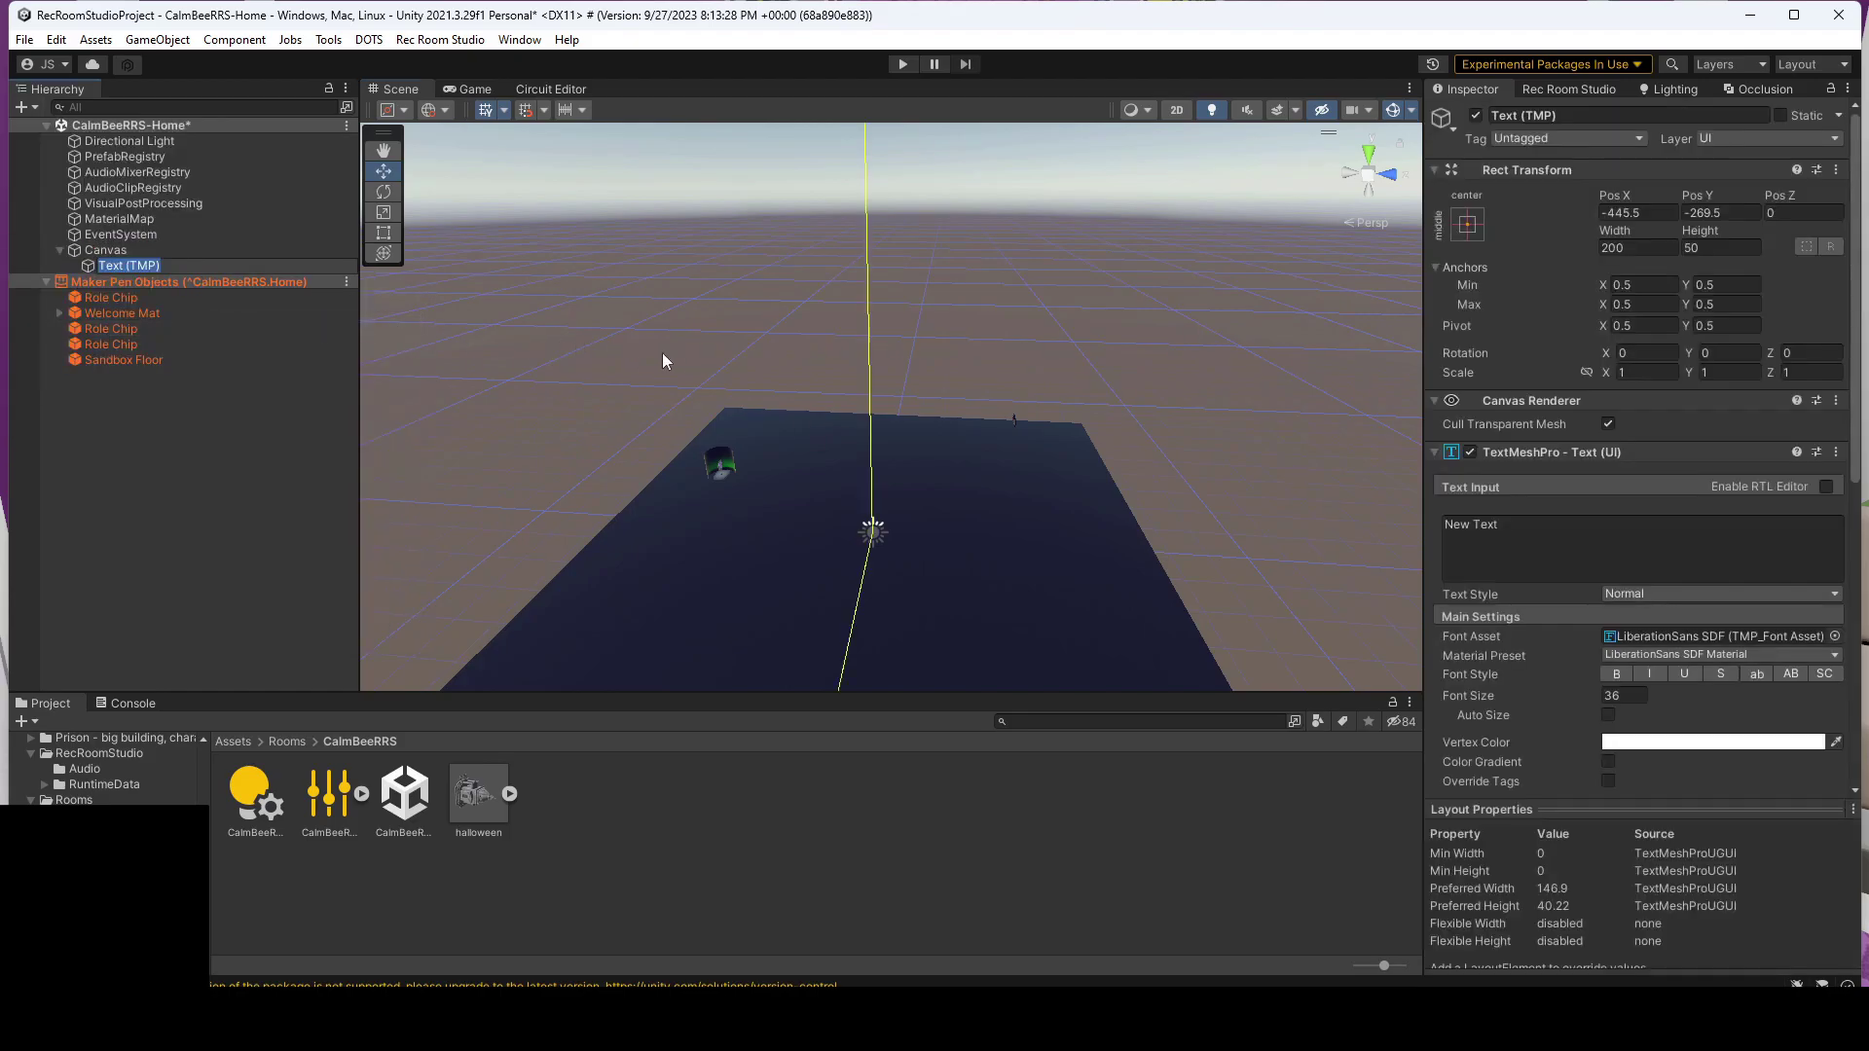
Step: Turn the new Canvas into a prefab in the CalmBeeRRS assets folder and open that prefab for editing
click(98, 249)
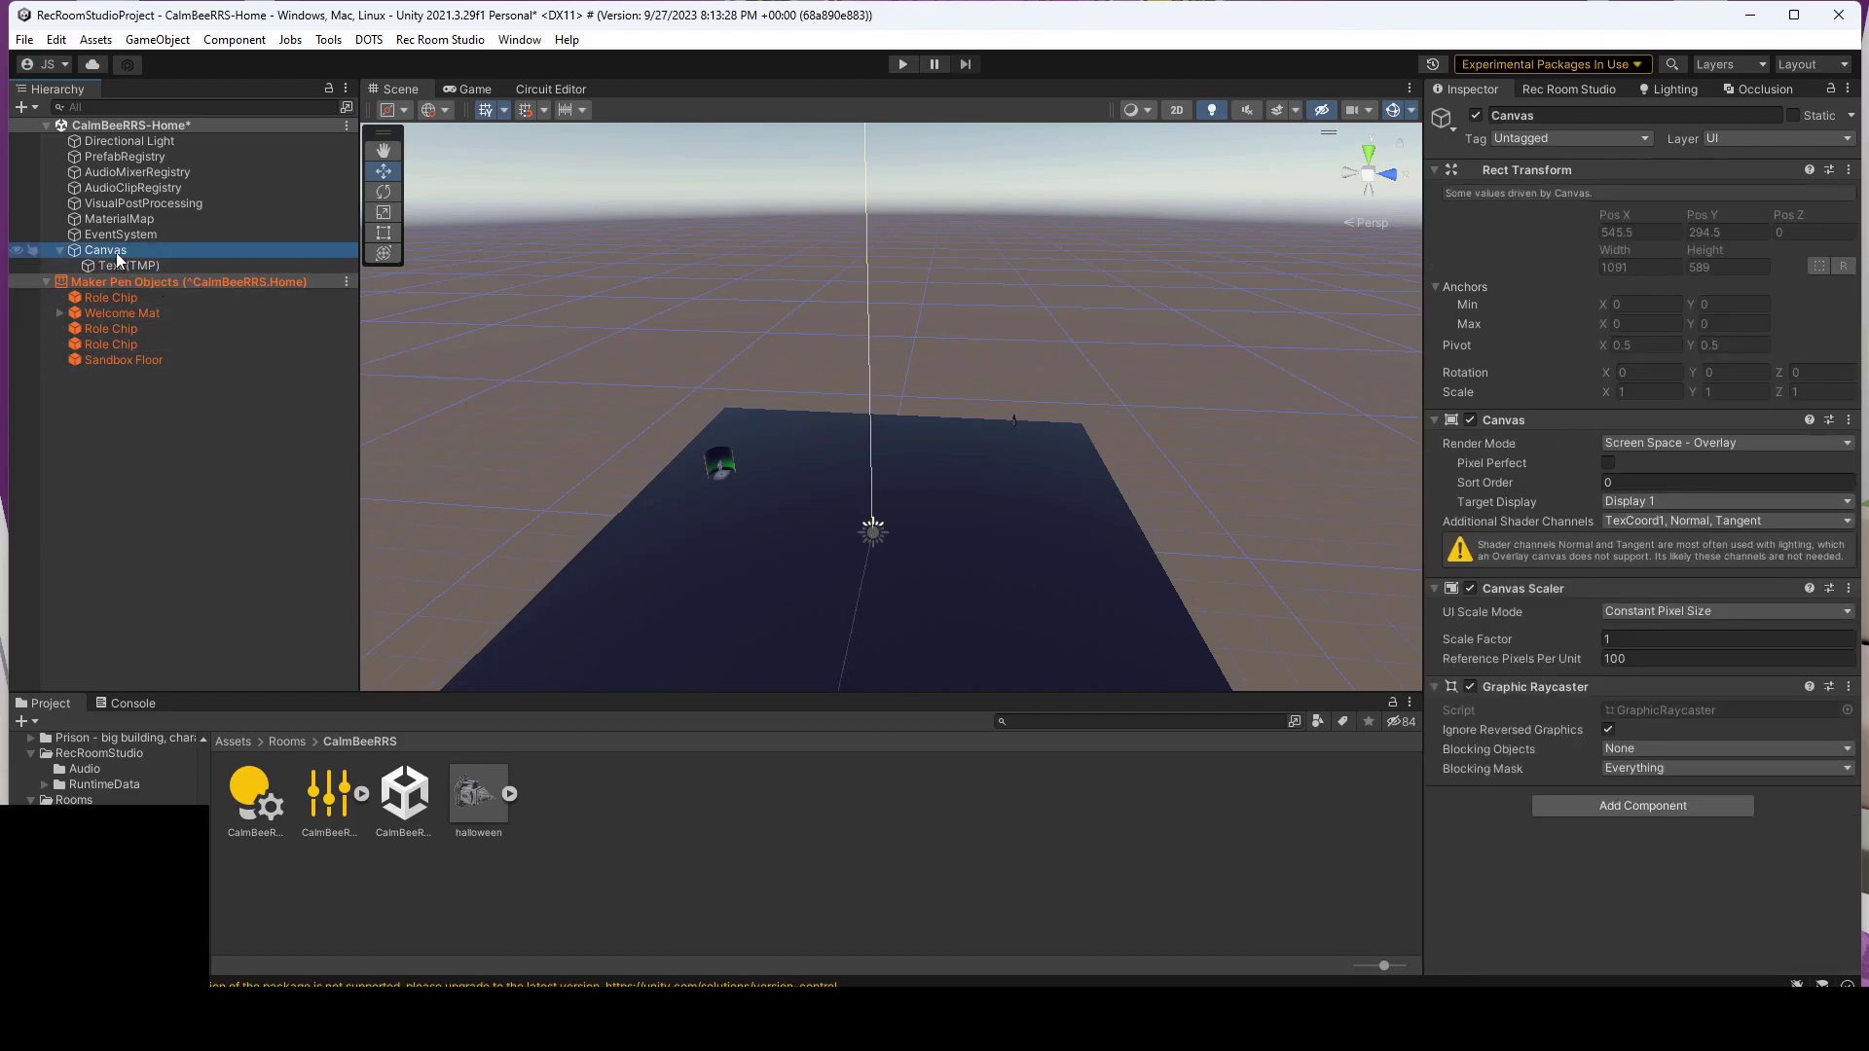
drag(115, 251, 575, 837)
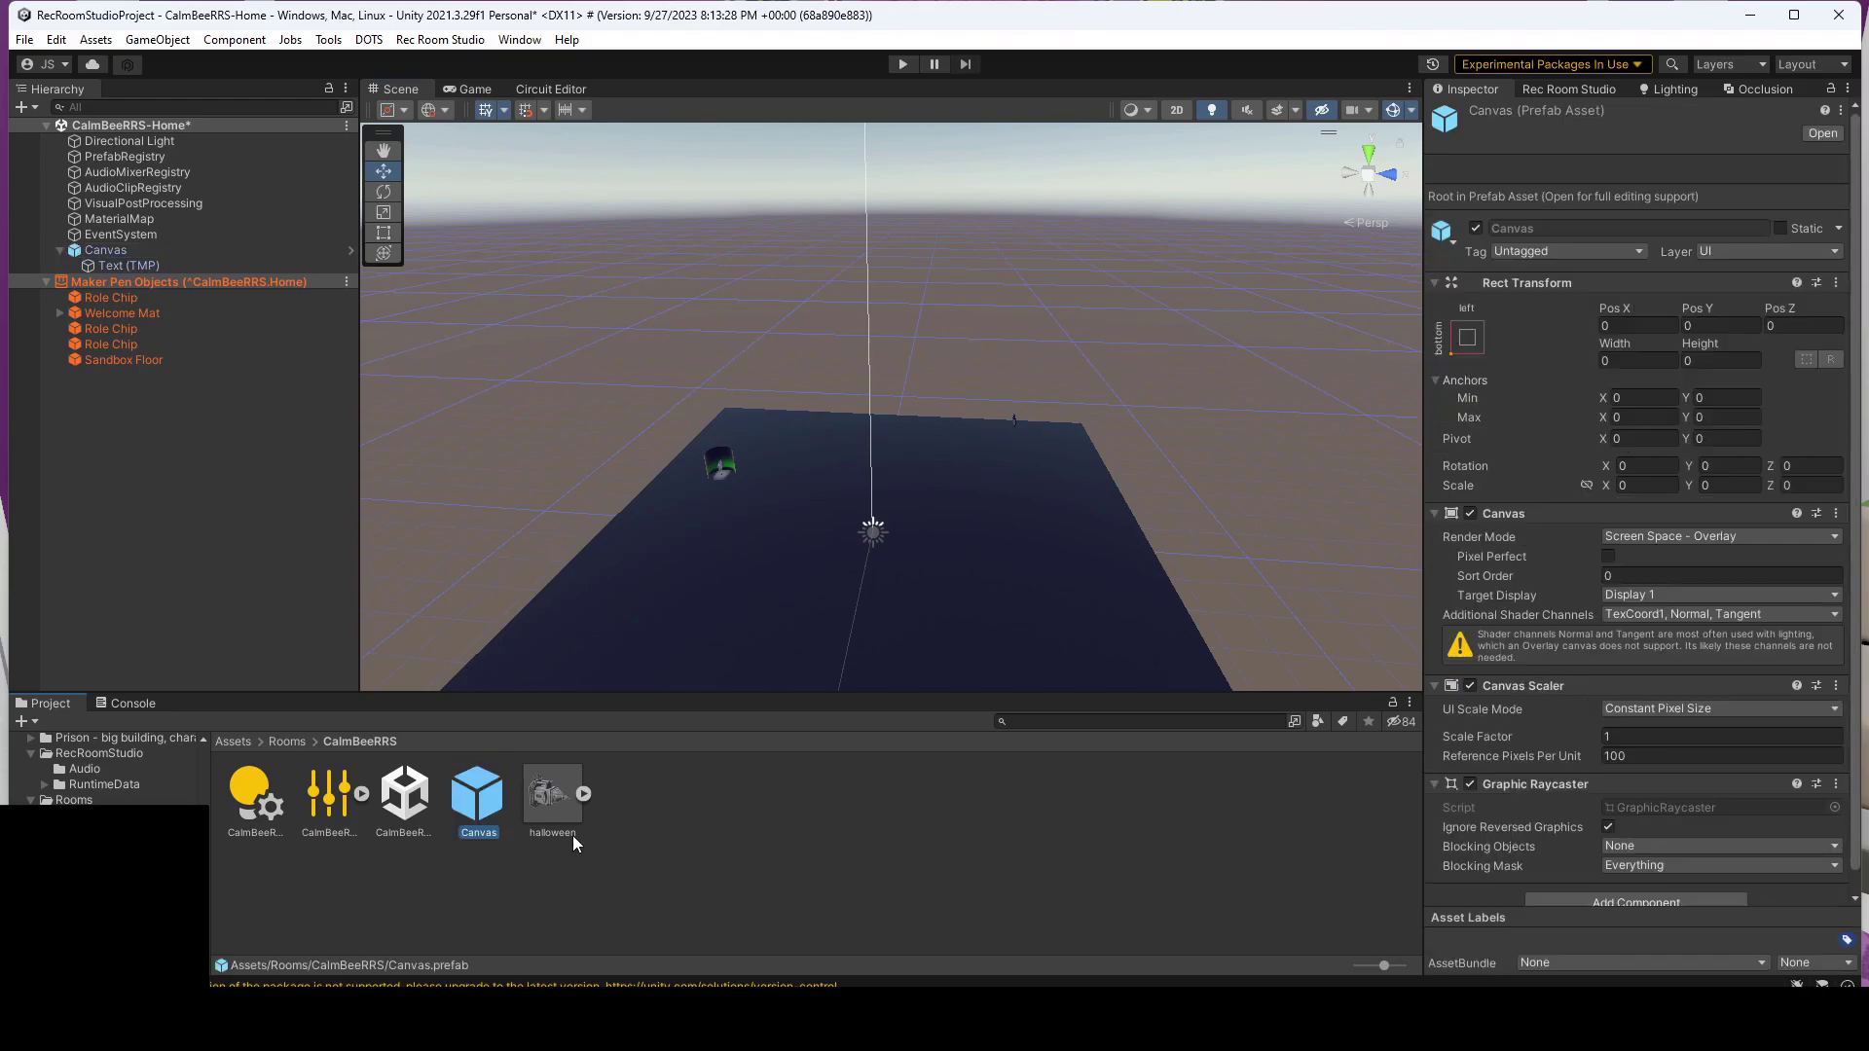
double_click(465, 815)
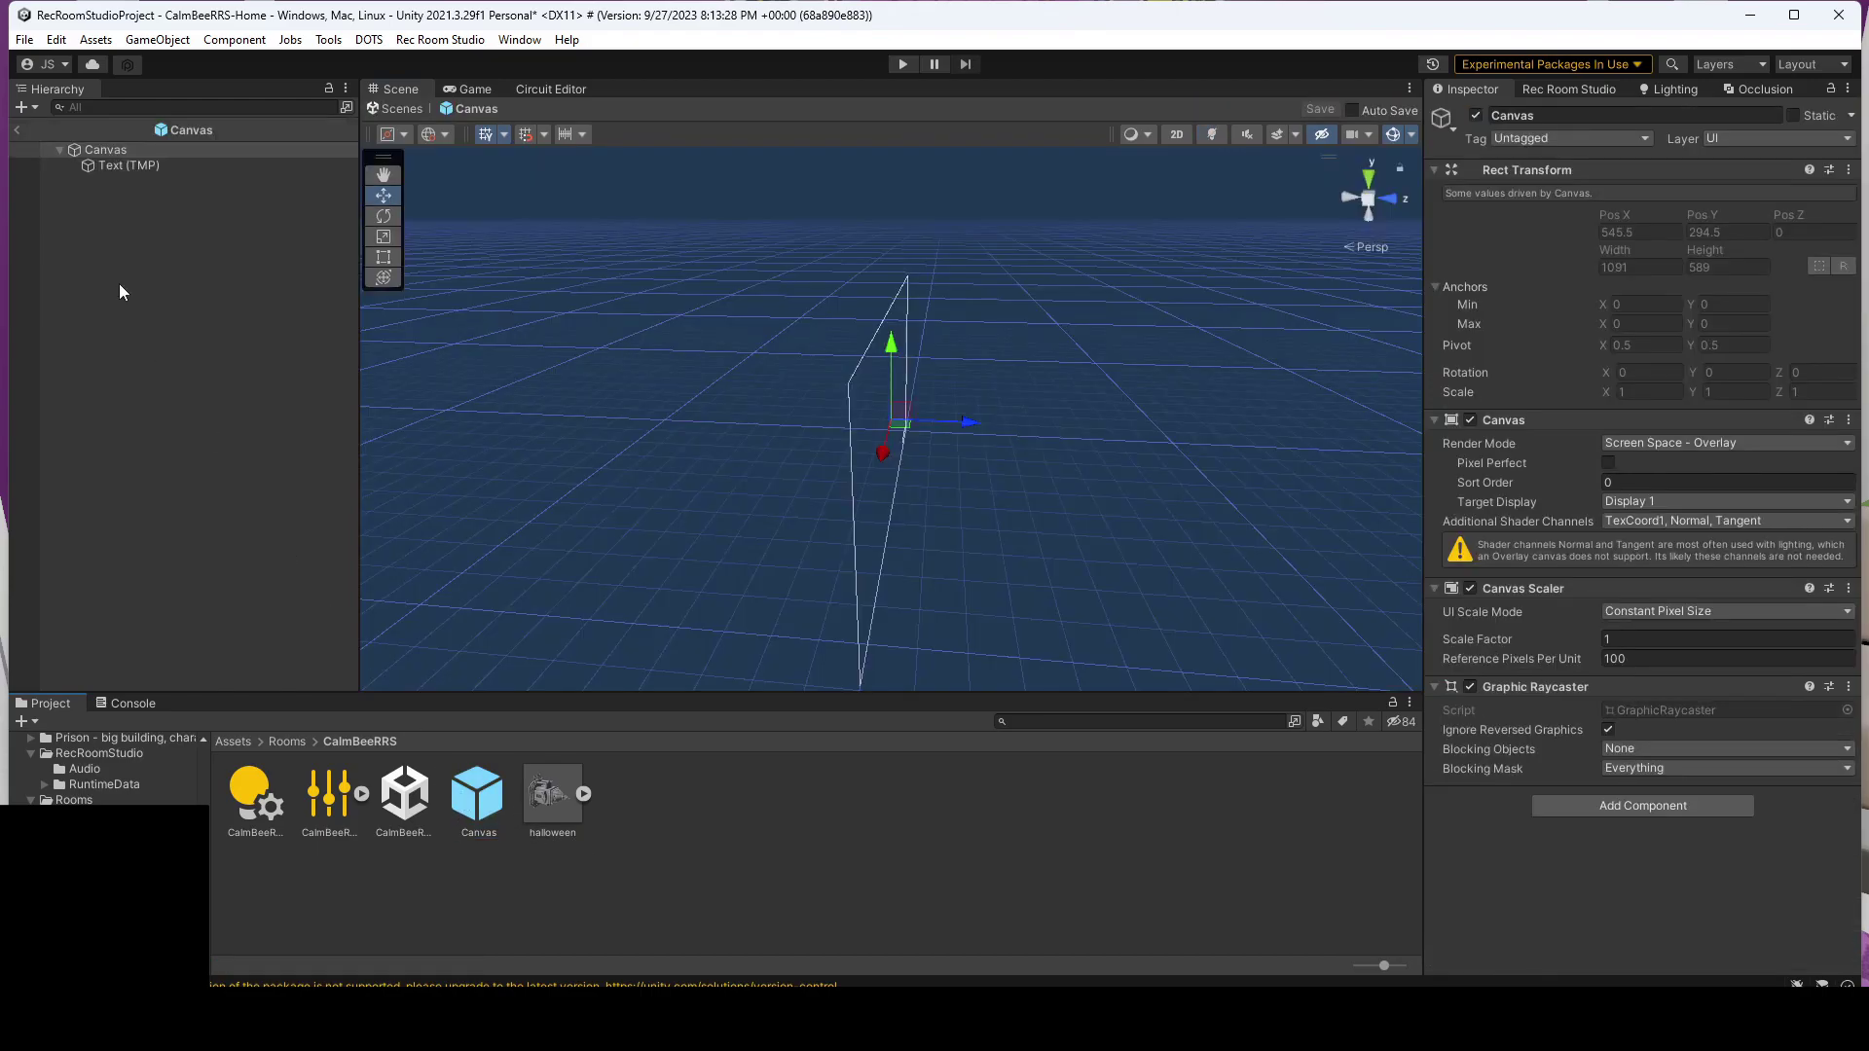
Step: Change the content of the Canvas's text object to "This is facing you"
double_click(153, 166)
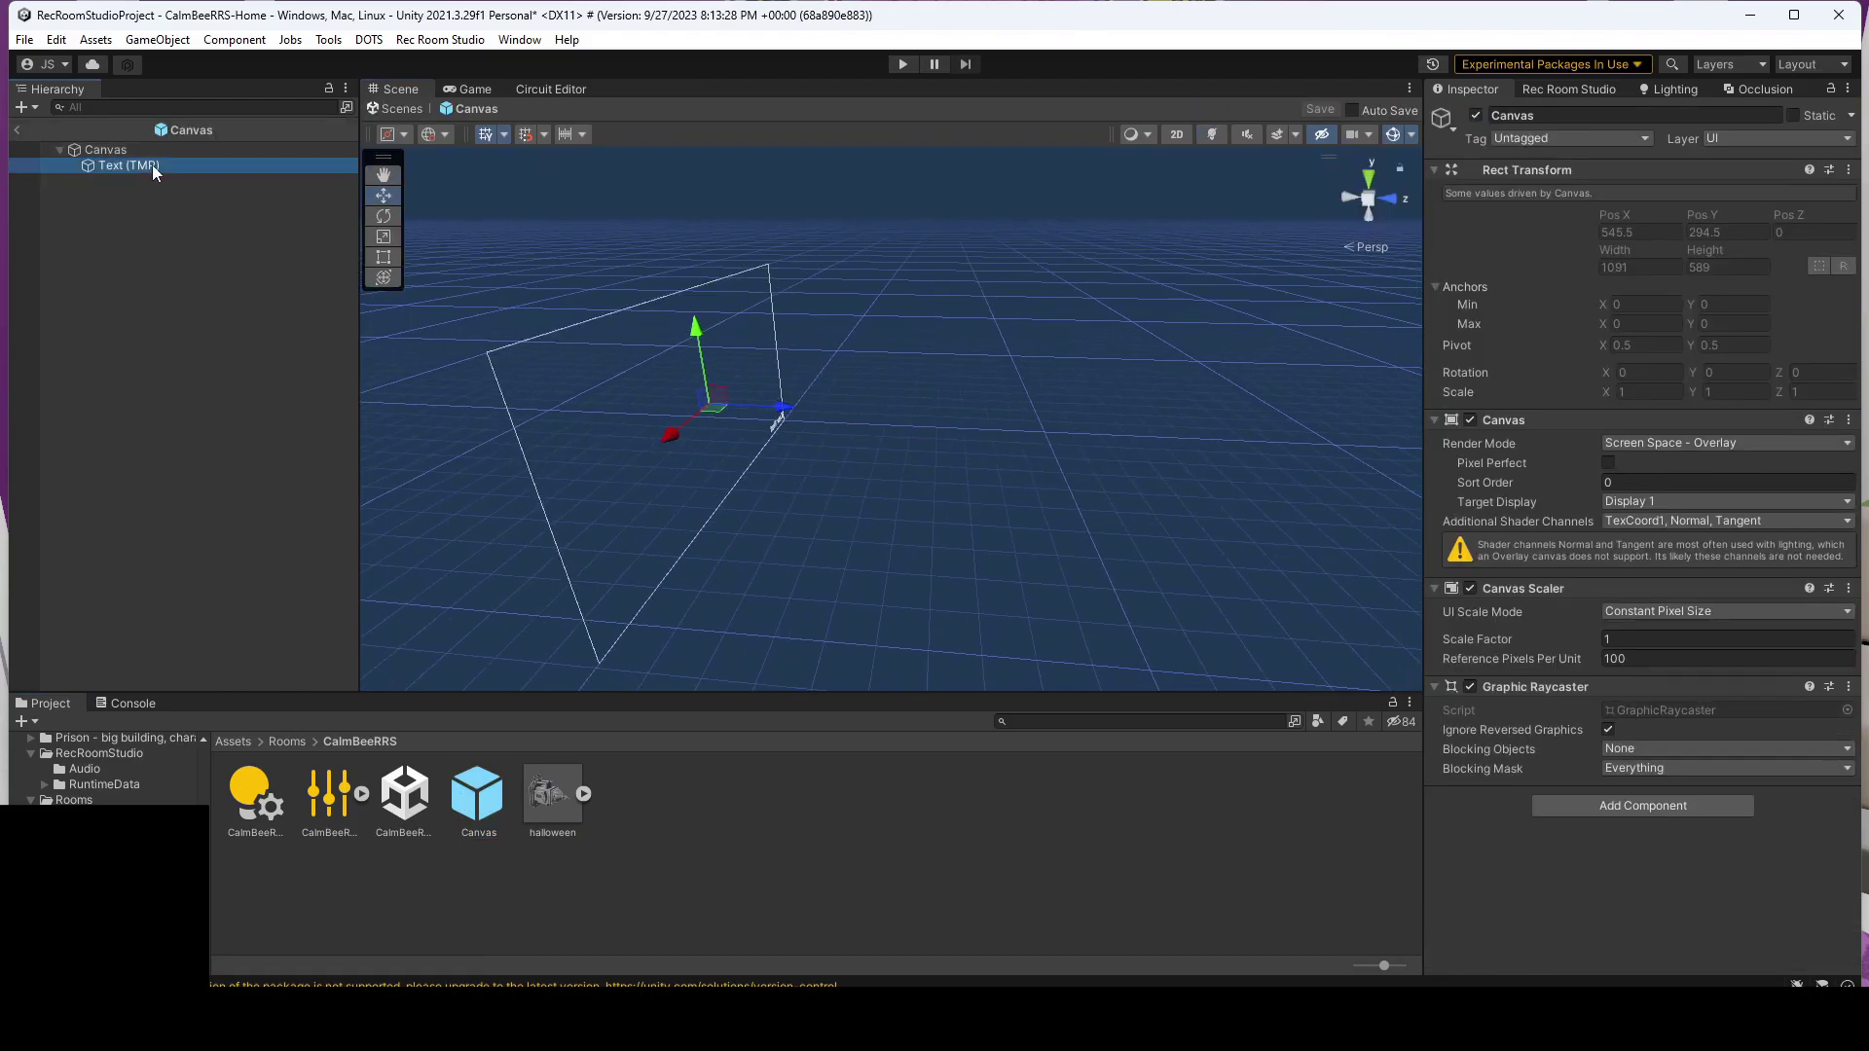
right_drag(871, 458, 1060, 494)
scroll(643, 536, down, 3)
middle_drag(642, 534, 837, 455)
right_drag(837, 456, 1136, 469)
middle_drag(900, 511, 1084, 452)
scroll(1083, 453, down, 2)
click(1526, 549)
key(ctrl+a)
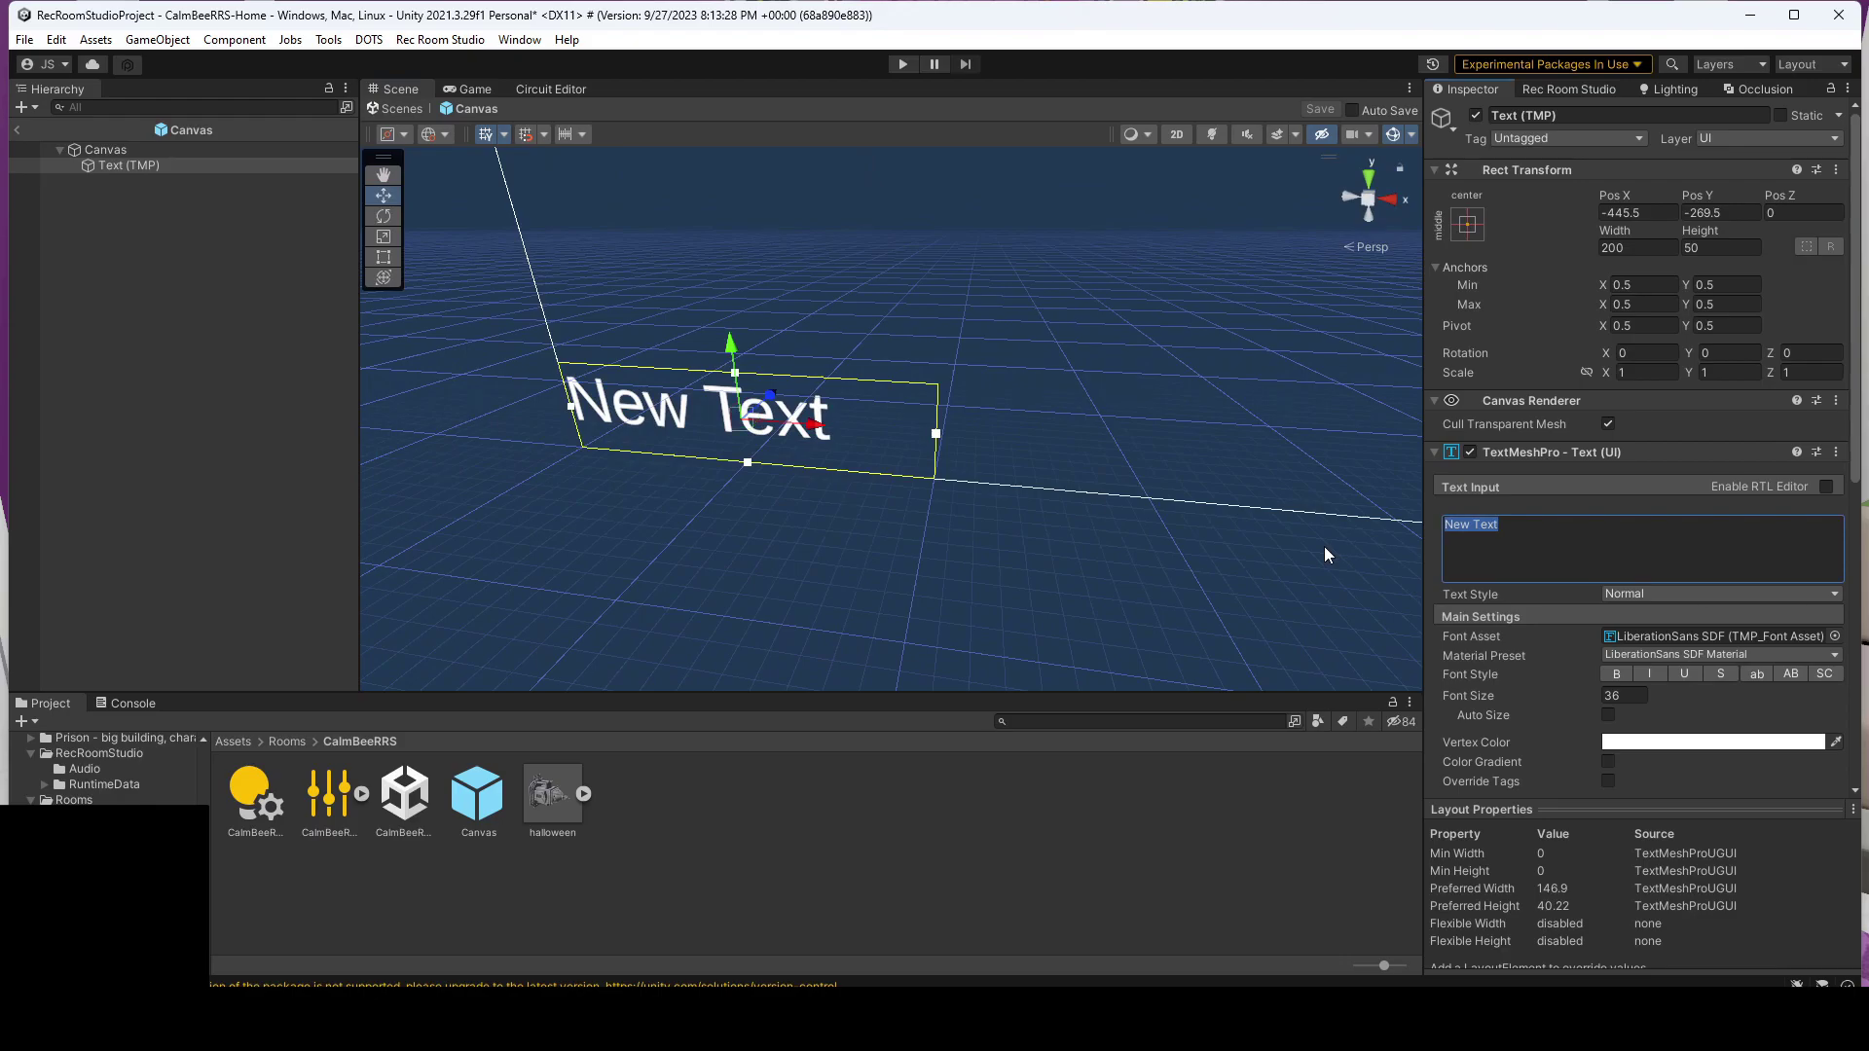
text(This is fa)
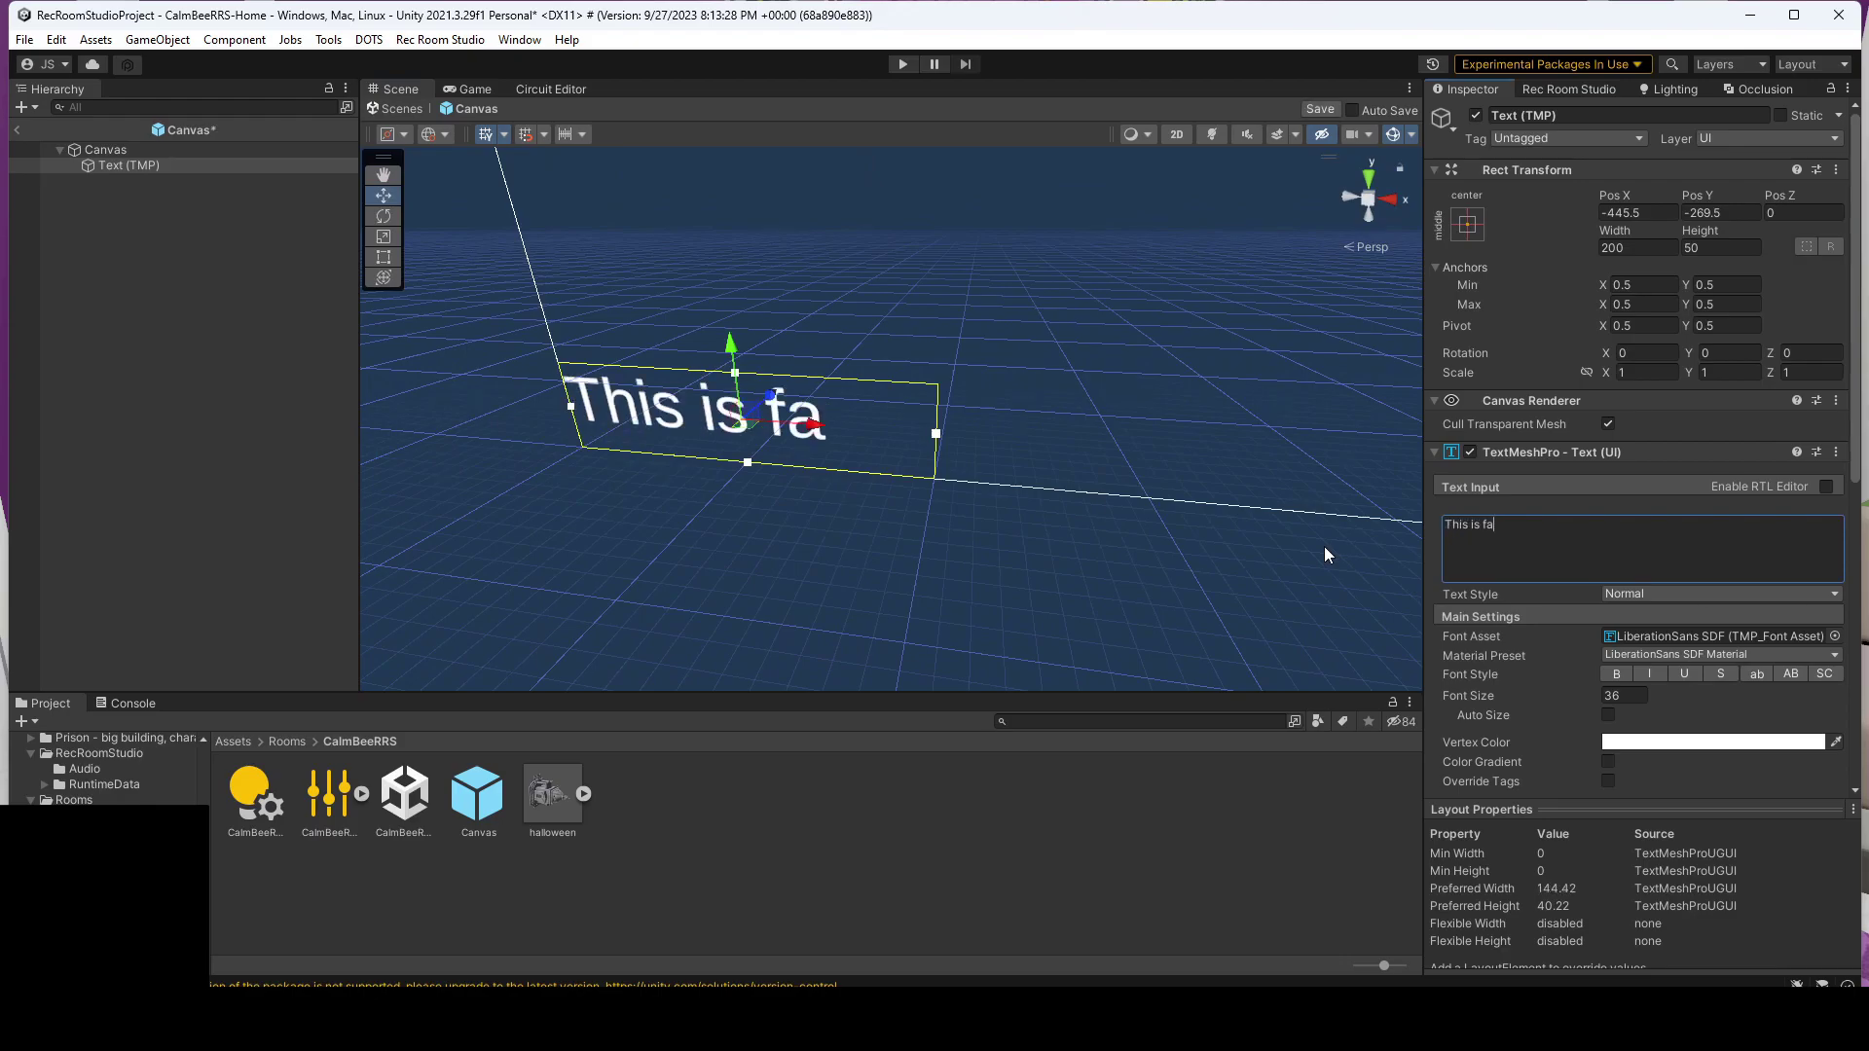
text(cing you)
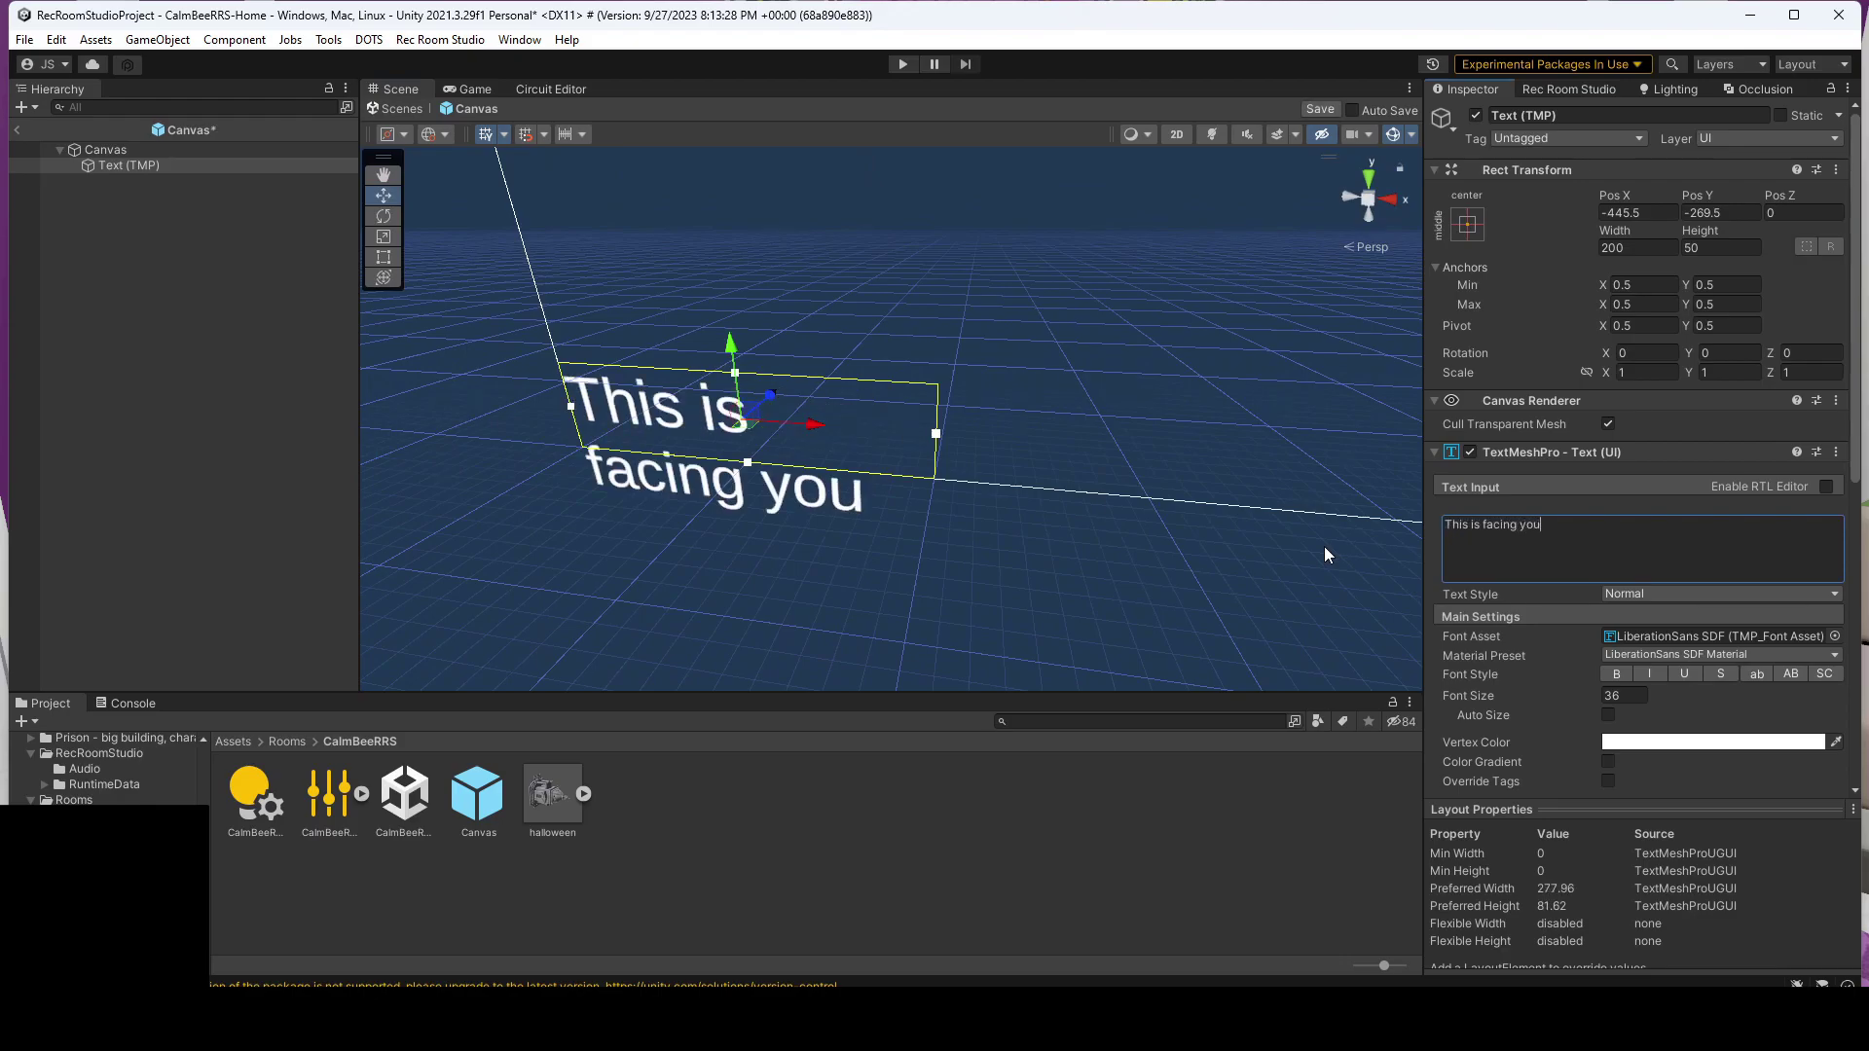
Step: Widen the text box so its text fits on one line and move it from the canvas corner to just above the canvas centre
scroll(1012, 442, down, 3)
drag(918, 427, 1221, 431)
scroll(1119, 387, down, 5)
middle_drag(1120, 388, 773, 601)
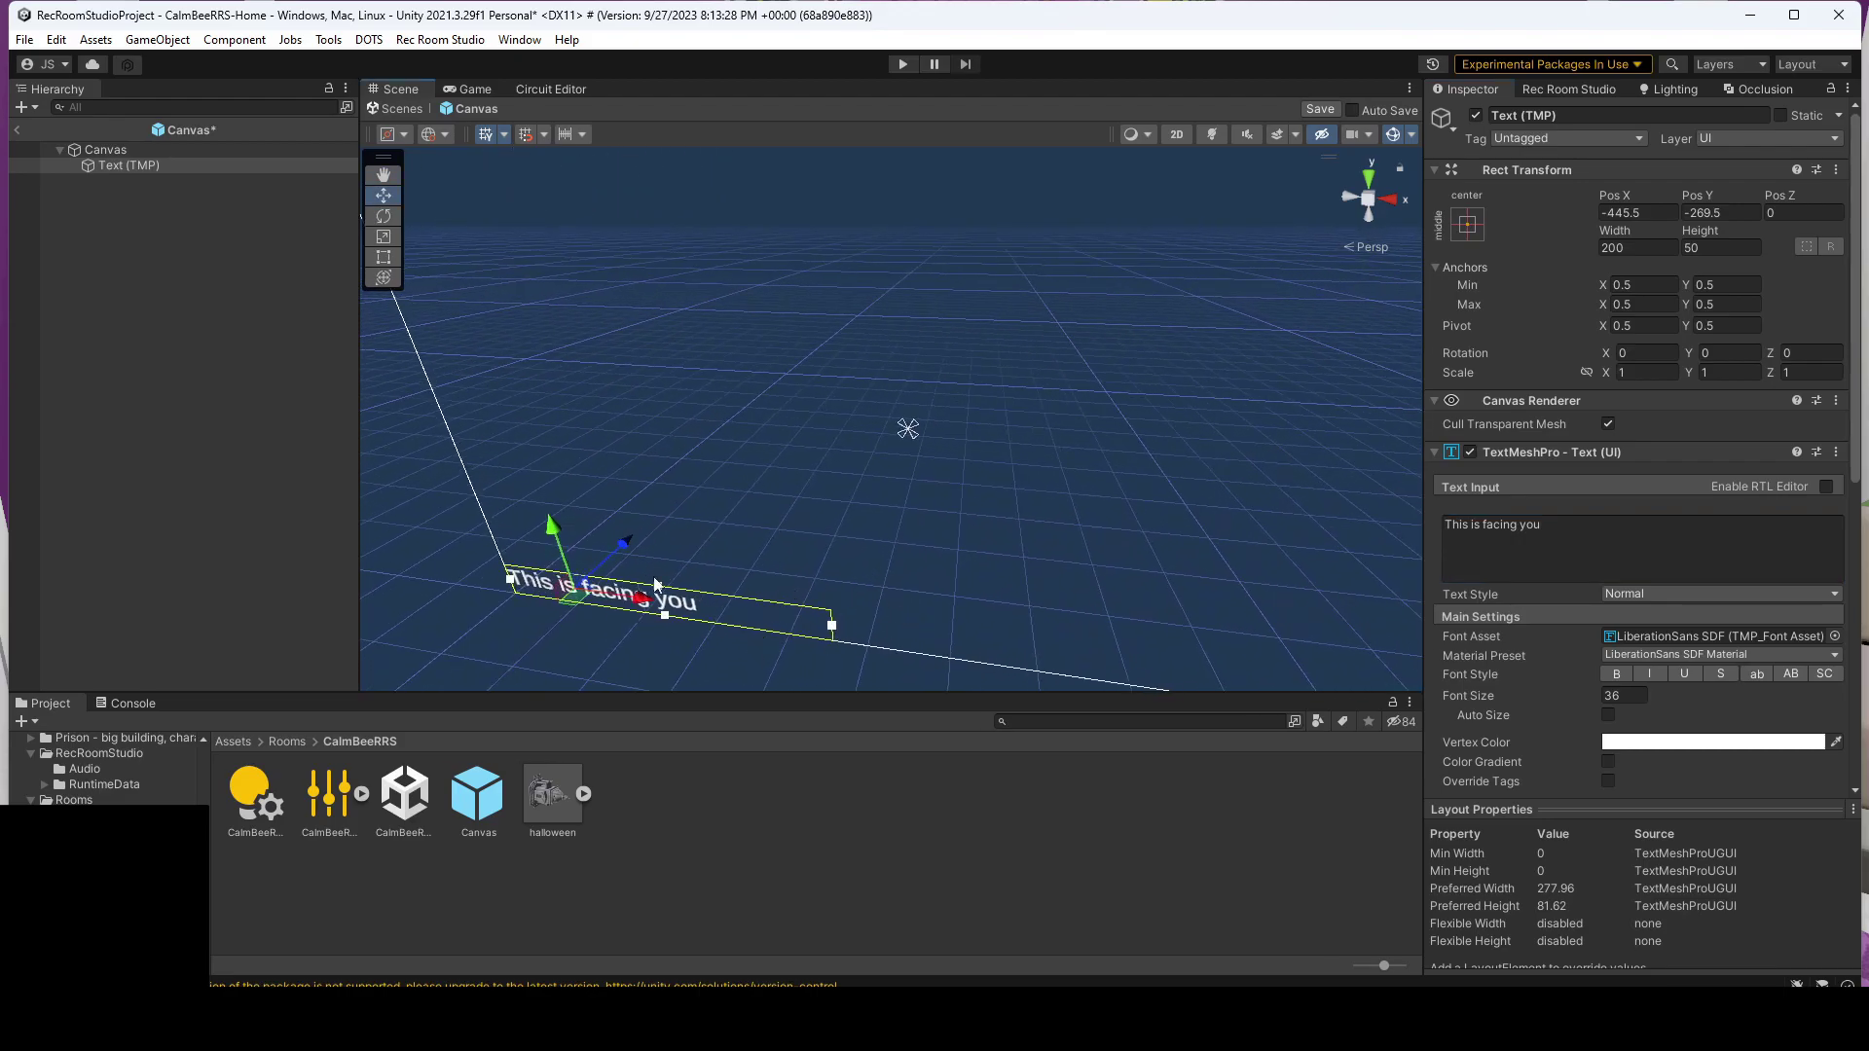
drag(563, 525, 528, 243)
drag(537, 319, 959, 332)
Step: Add the Rec Room Object and Rec Room Studio Billboard components to the root Canvas of the prefab
click(144, 148)
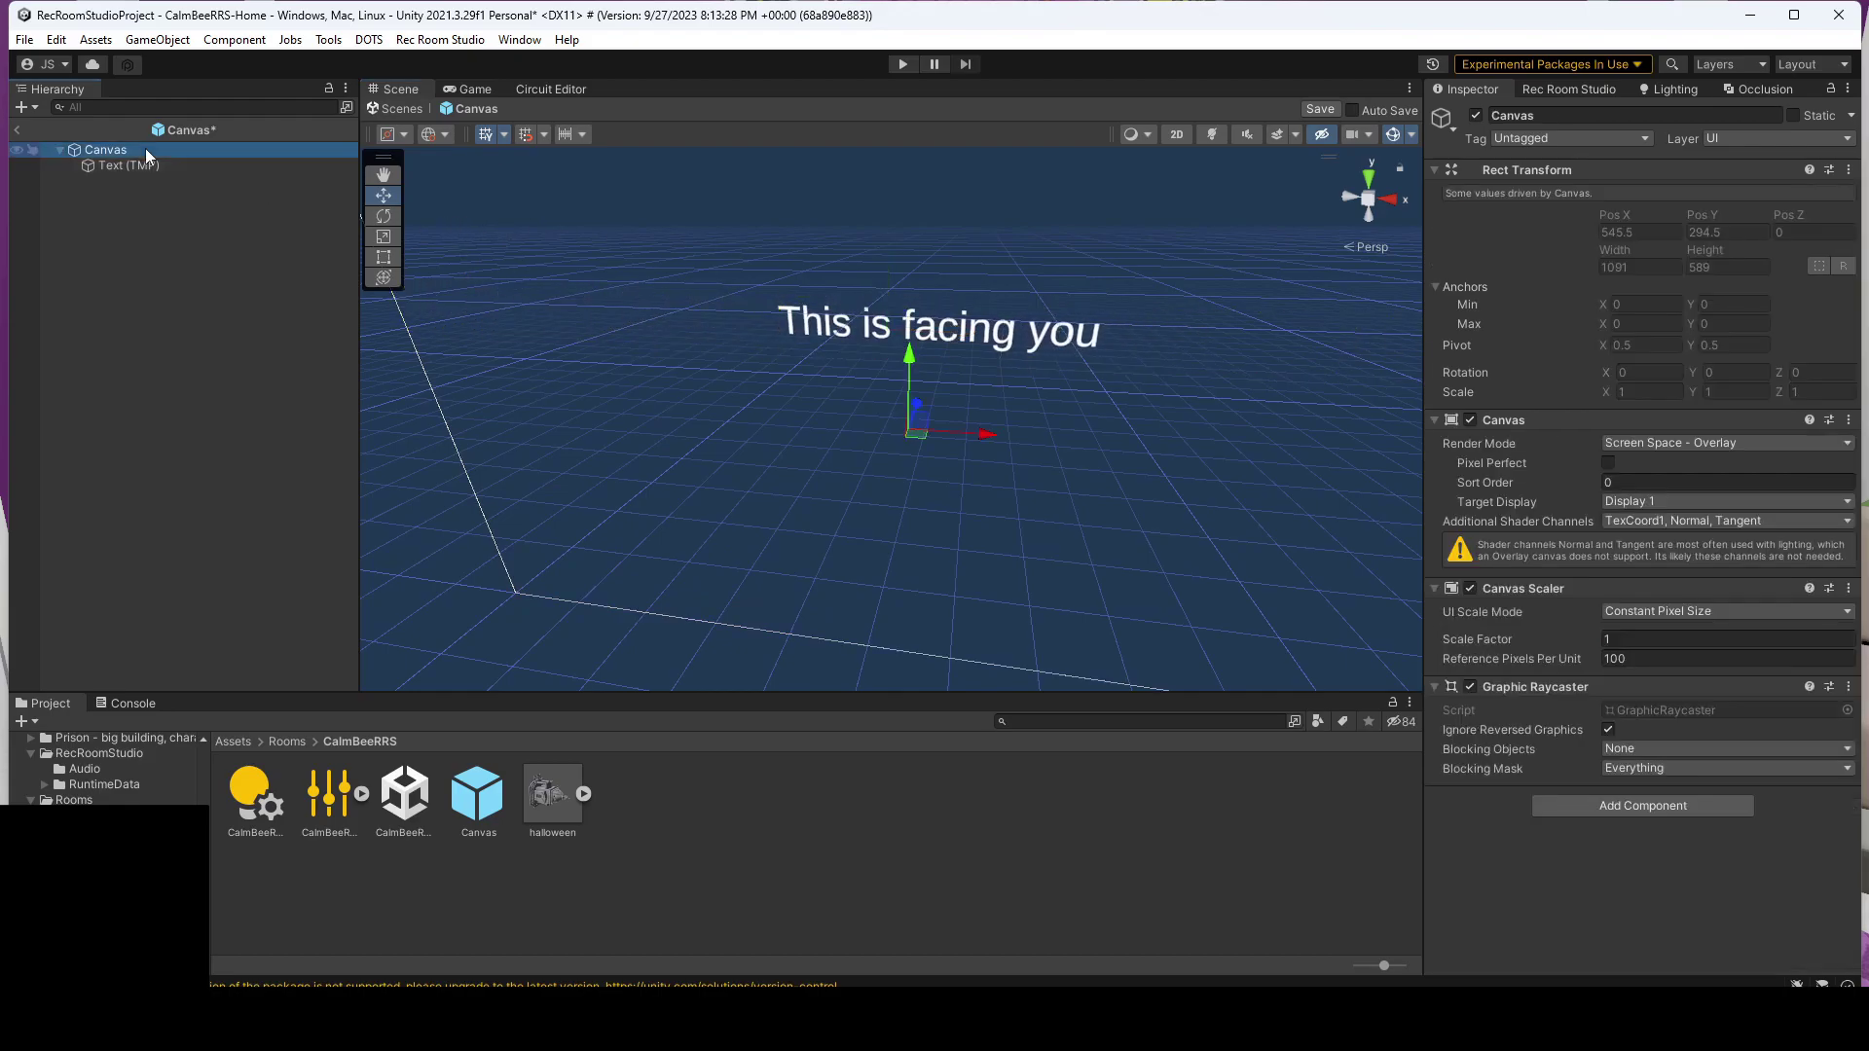
click(1587, 802)
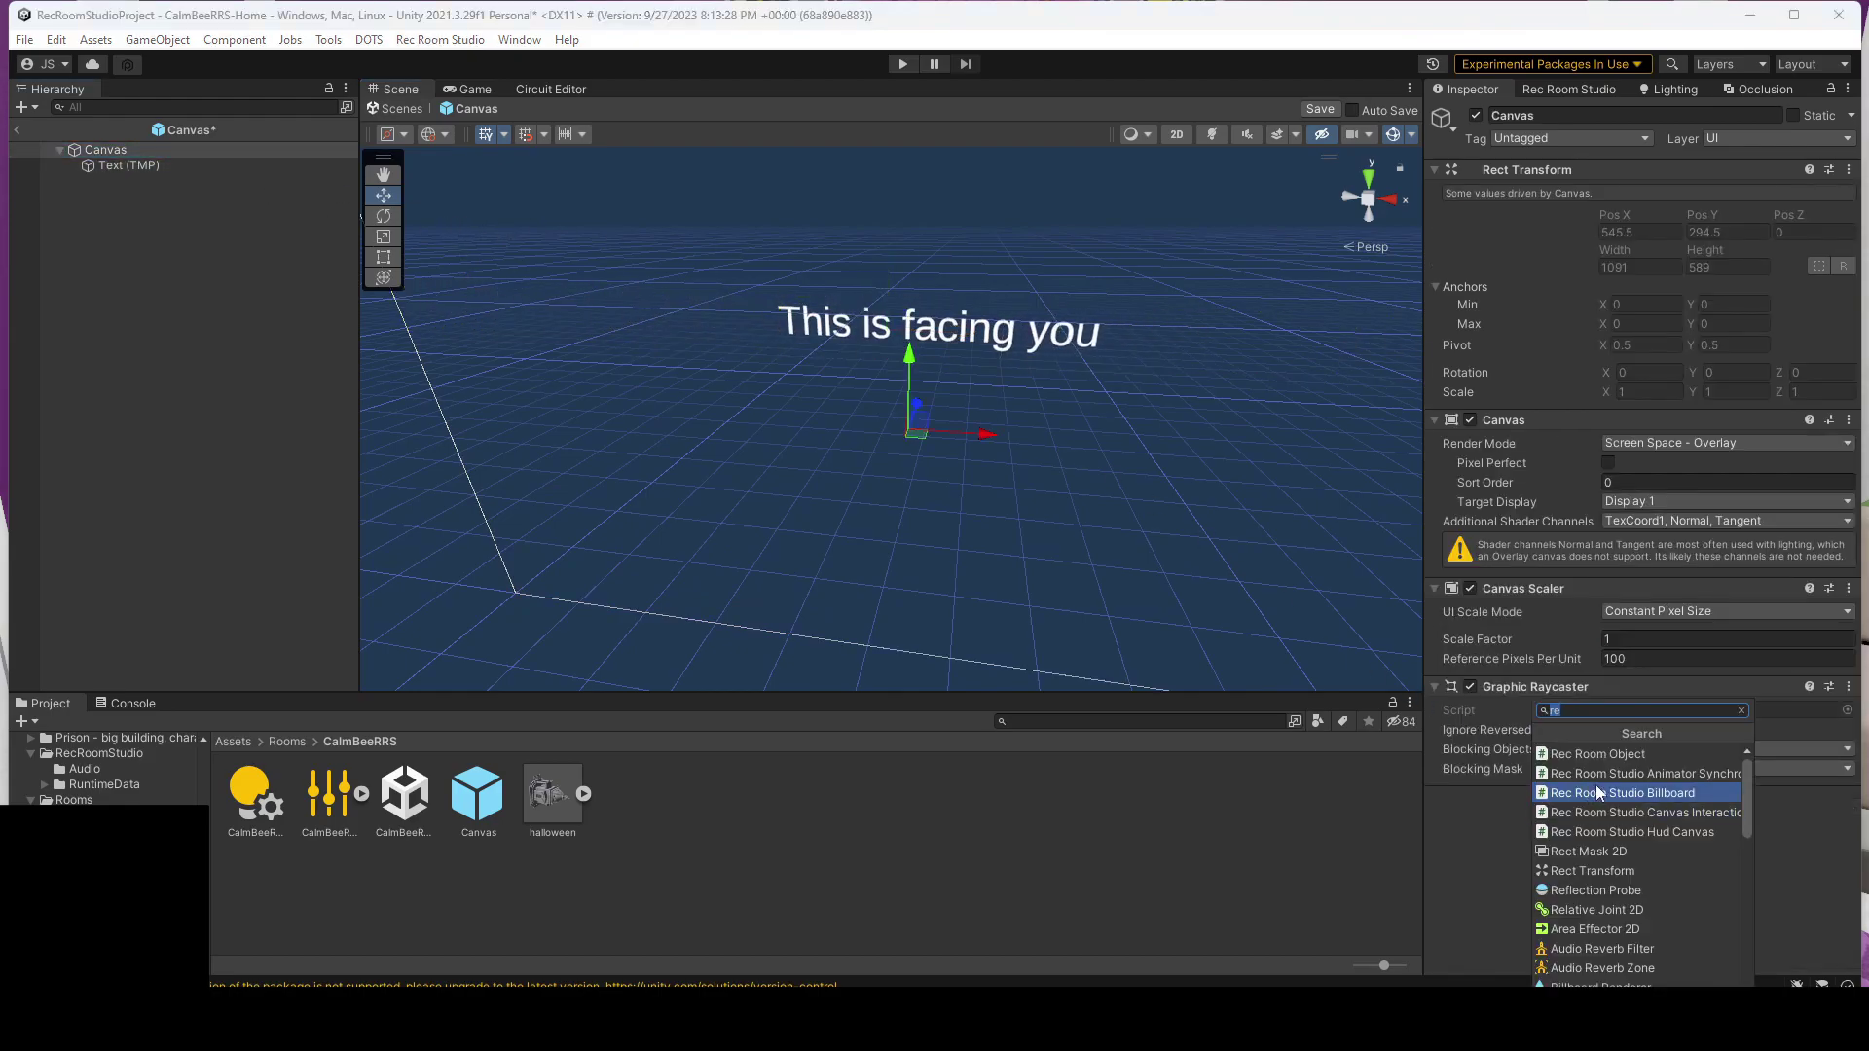
click(1614, 757)
scroll(1649, 769, down, 5)
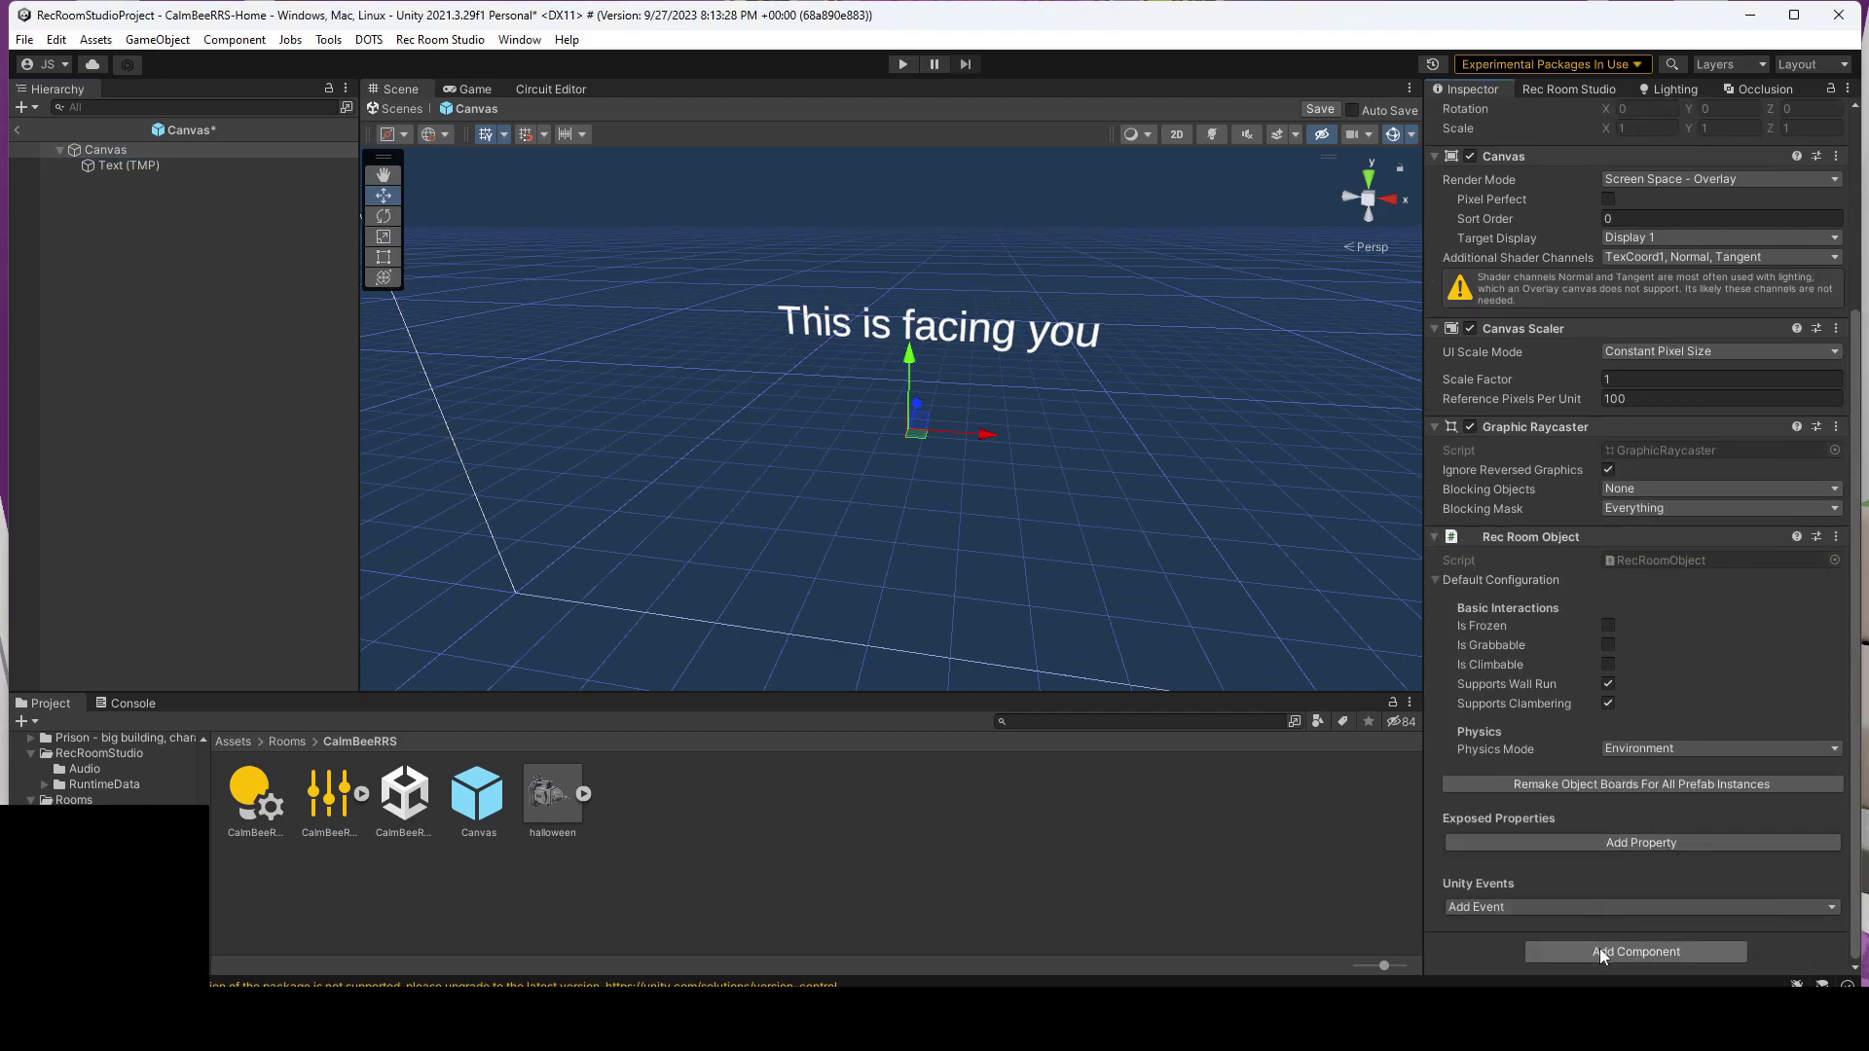
click(1598, 950)
click(1625, 792)
scroll(1625, 792, down, 3)
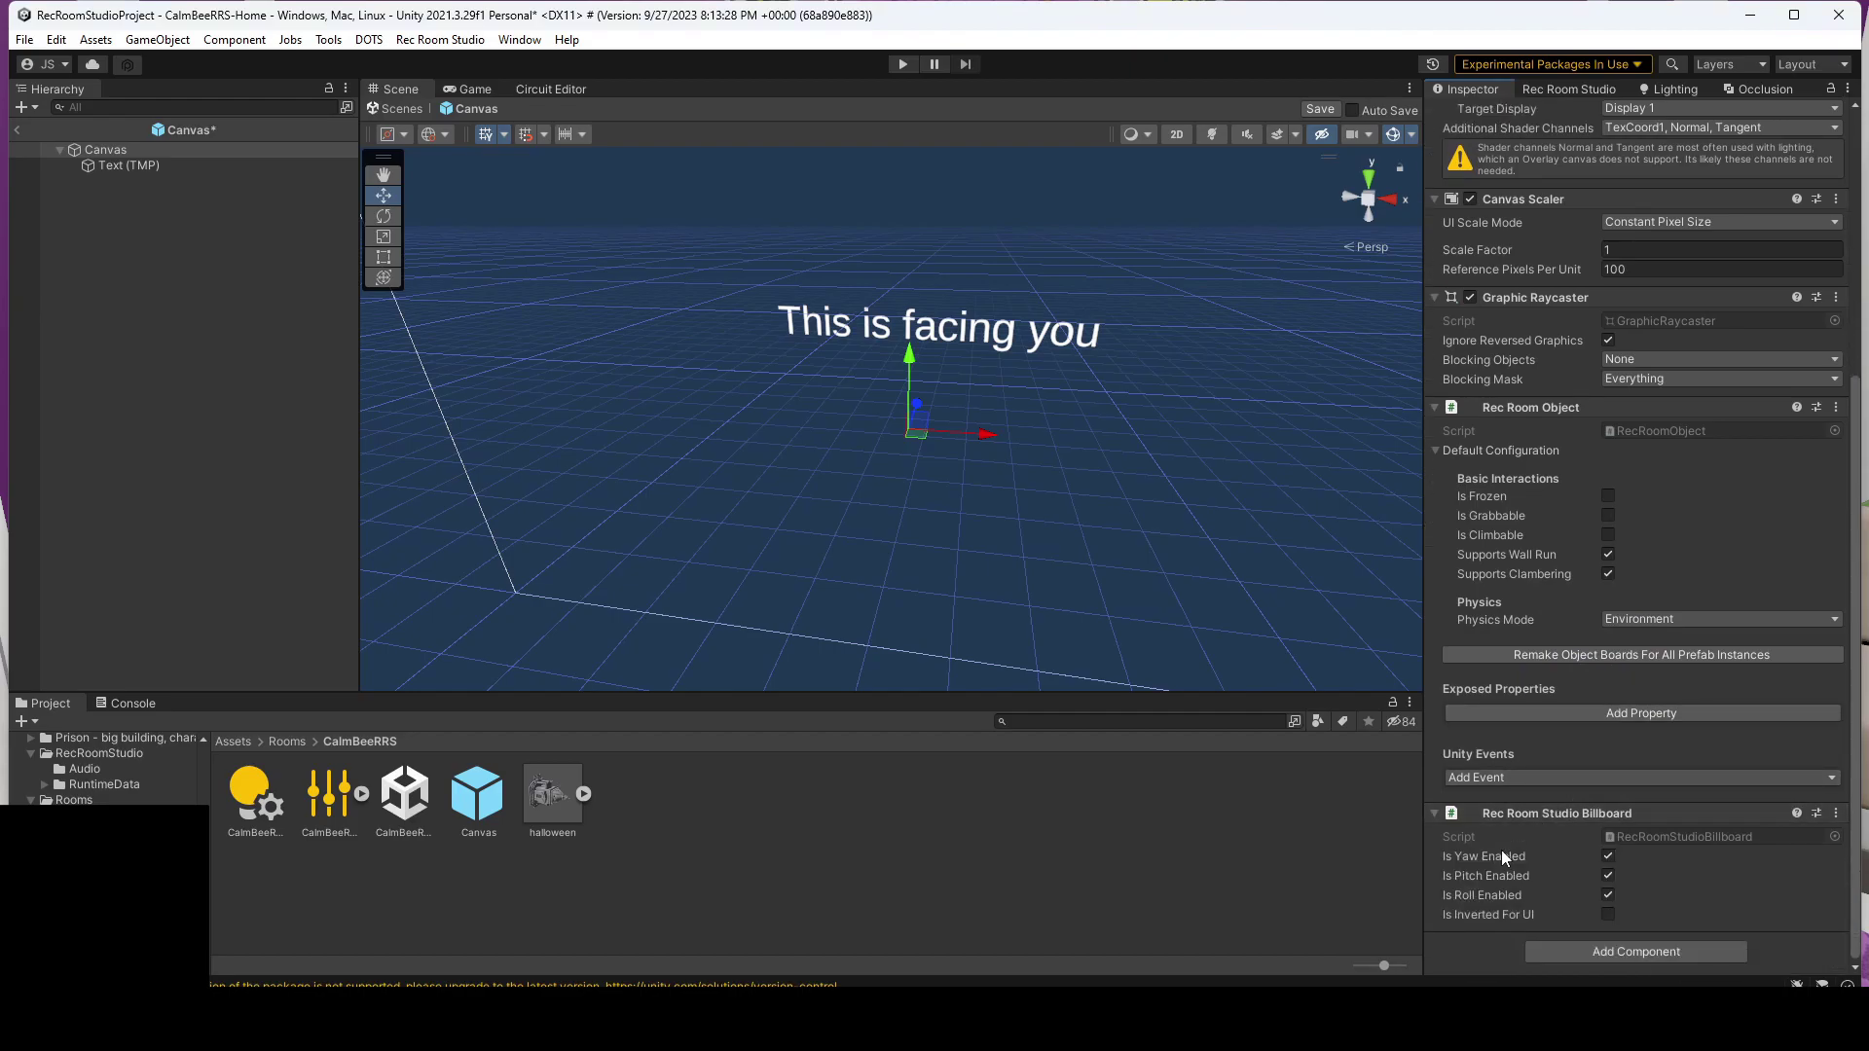
mouse_move(1503, 857)
right_drag(1129, 627, 1161, 500)
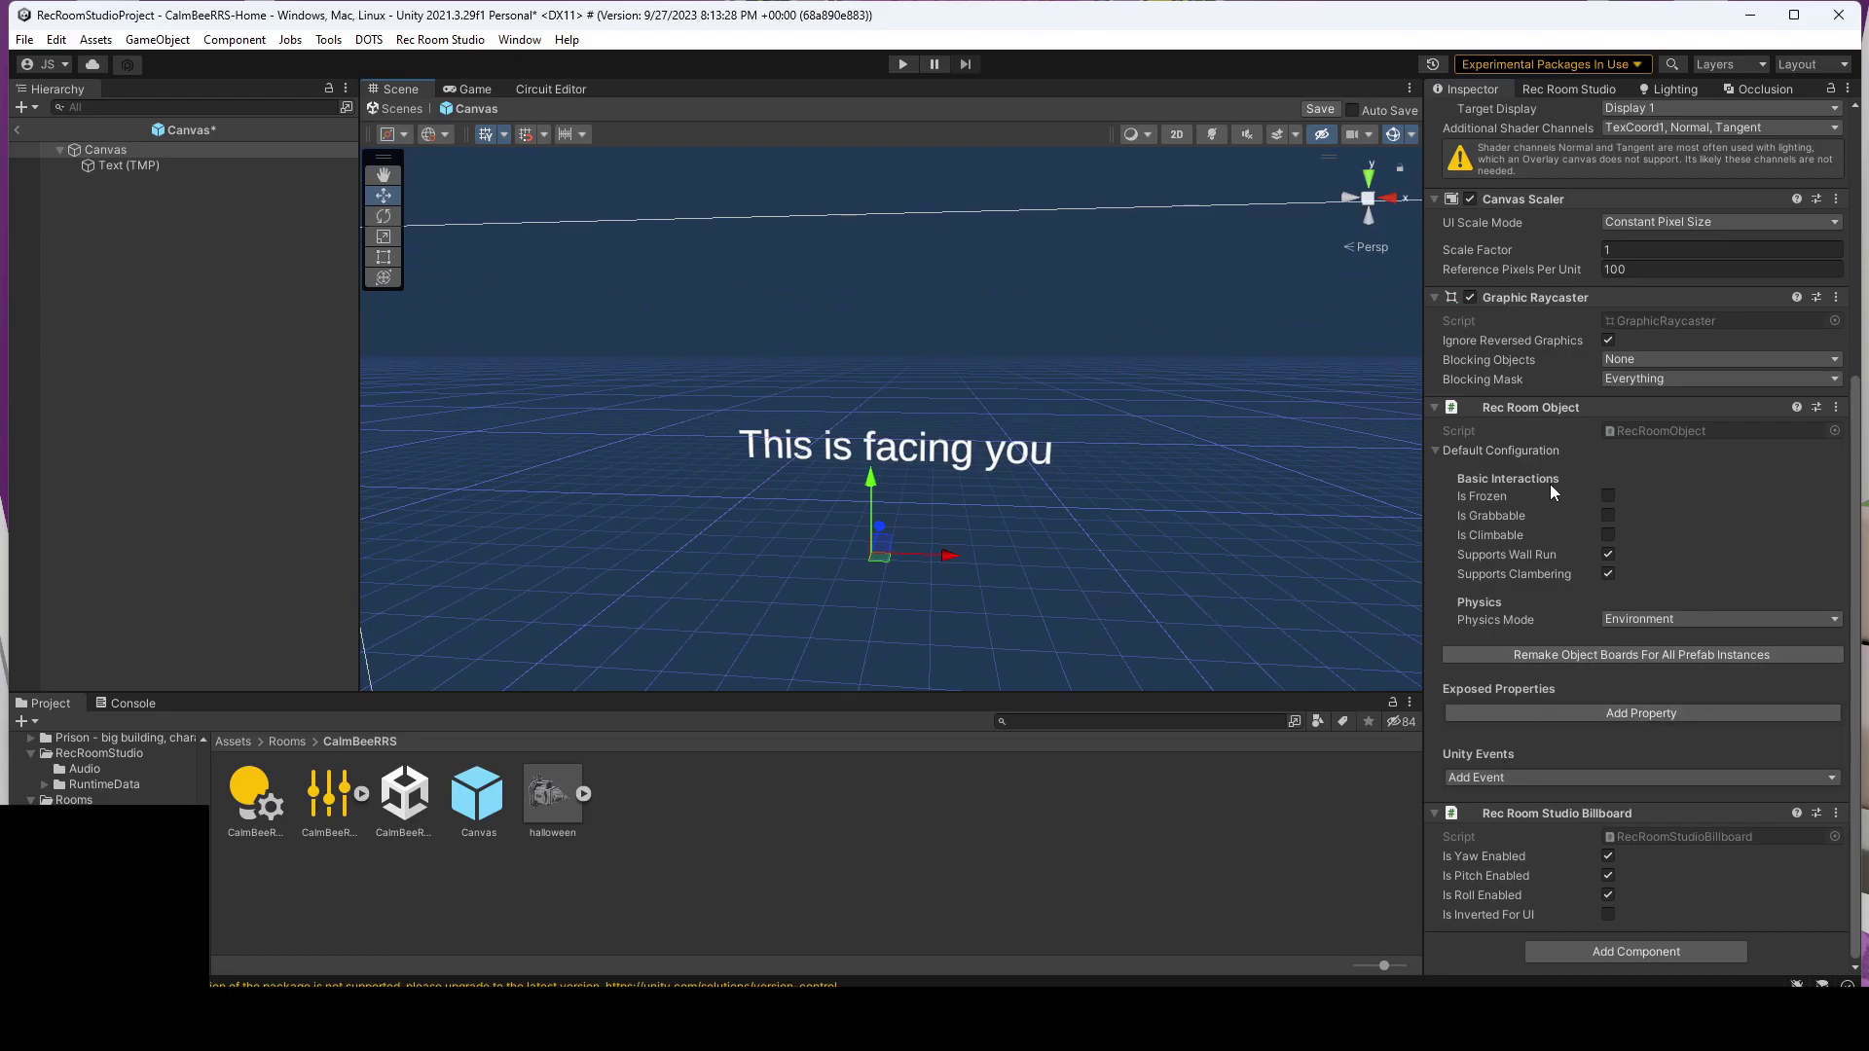
Step: Set the Canvas's render mode to World Space
scroll(1667, 627, up, 3)
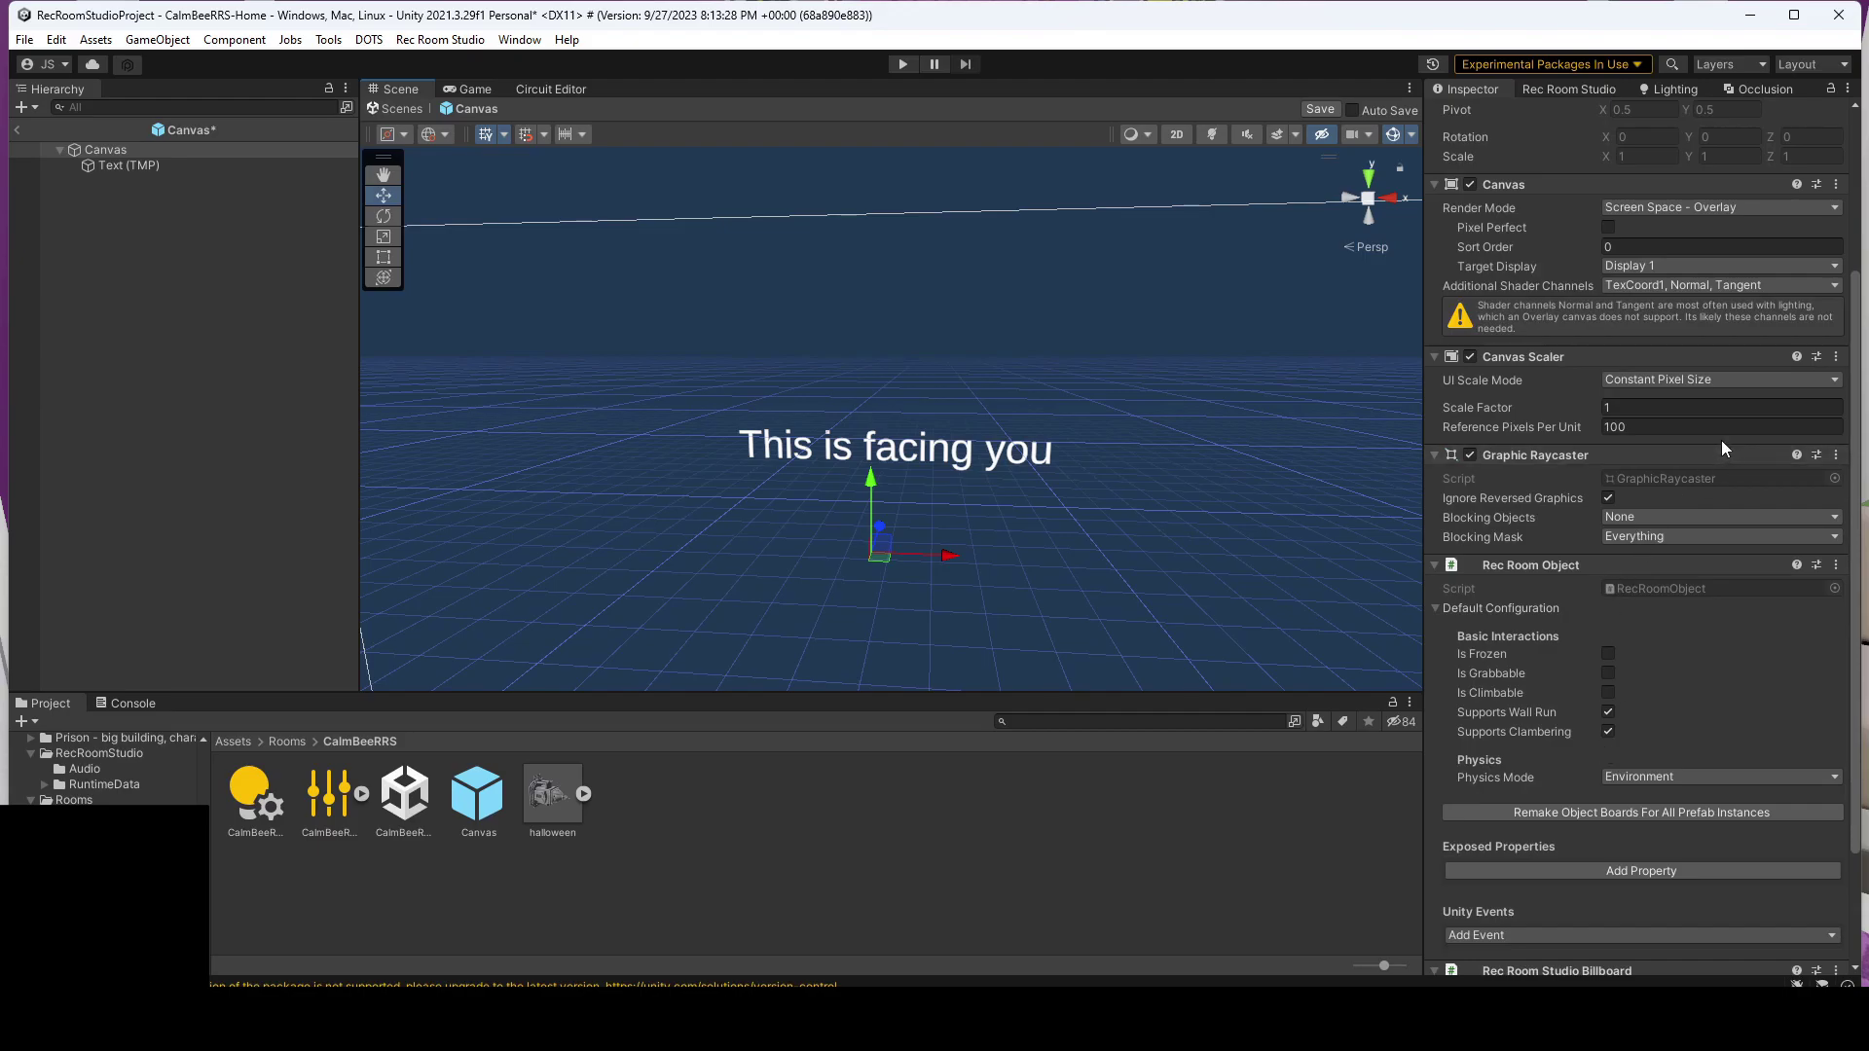
scroll(1720, 442, up, 2)
click(1680, 313)
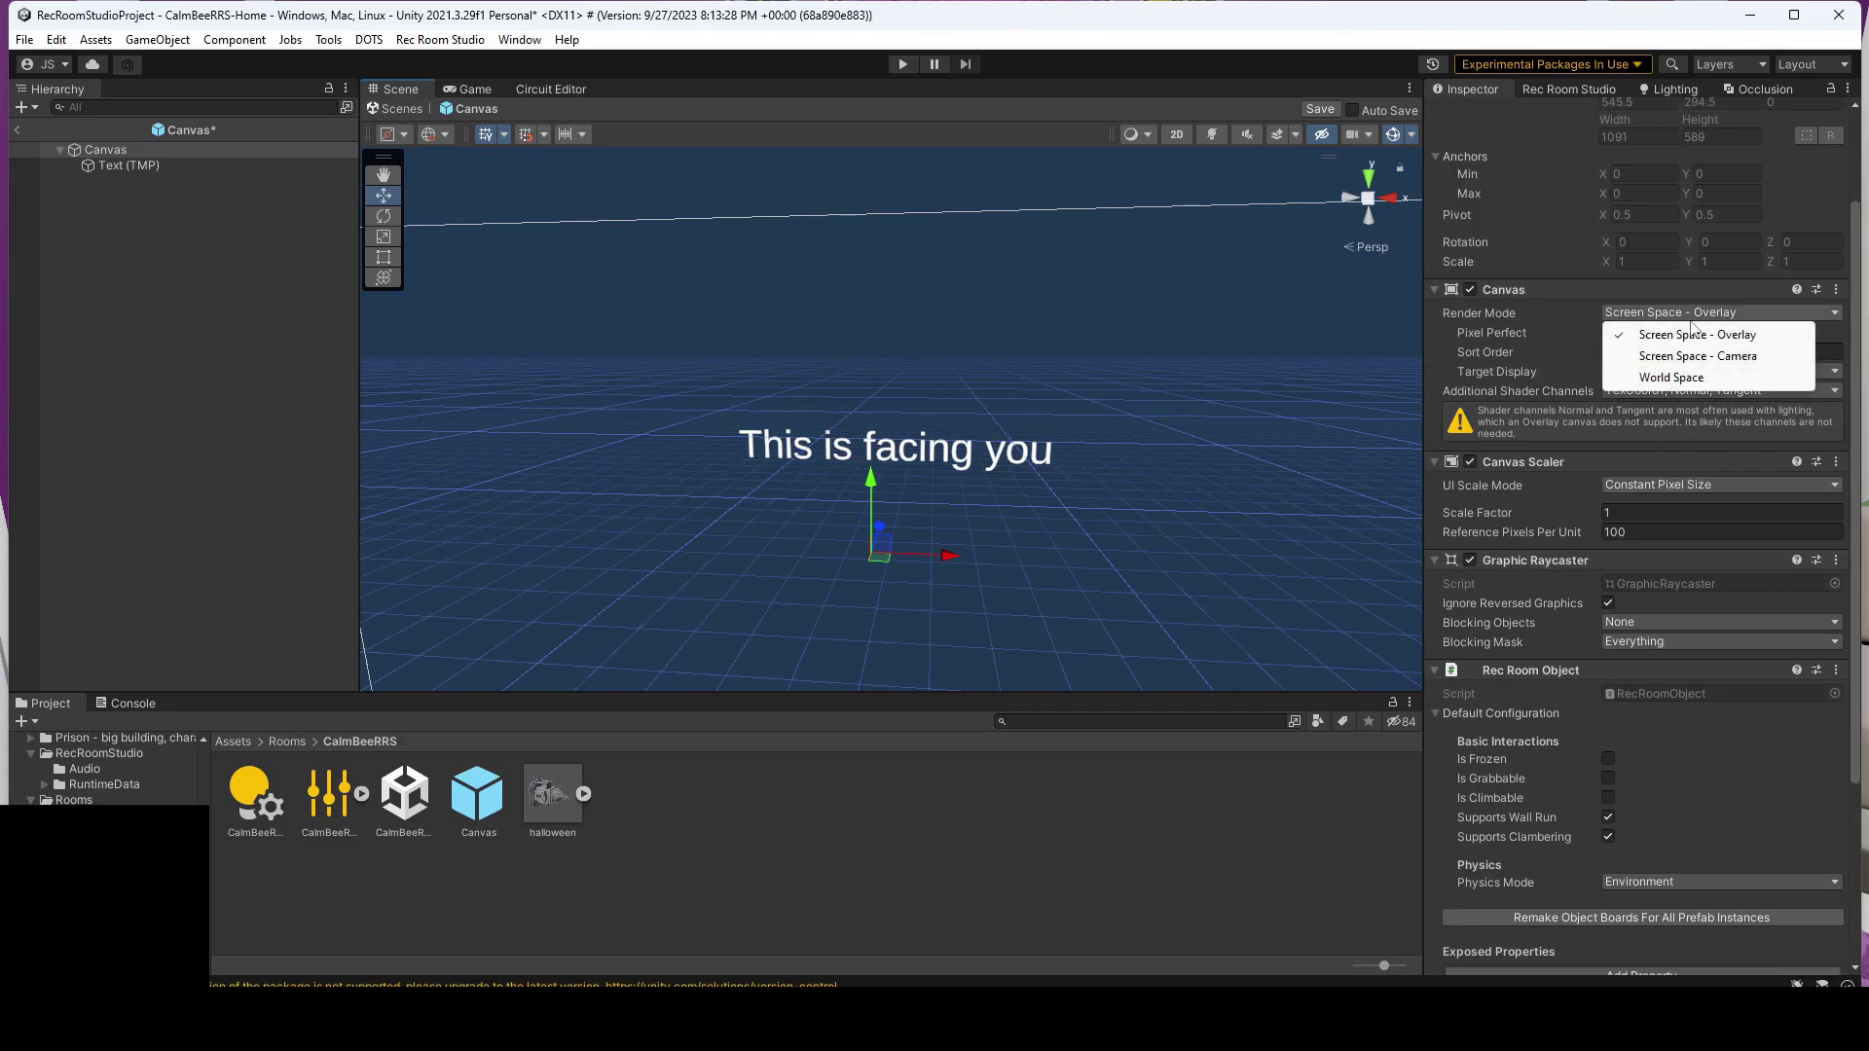
click(1688, 378)
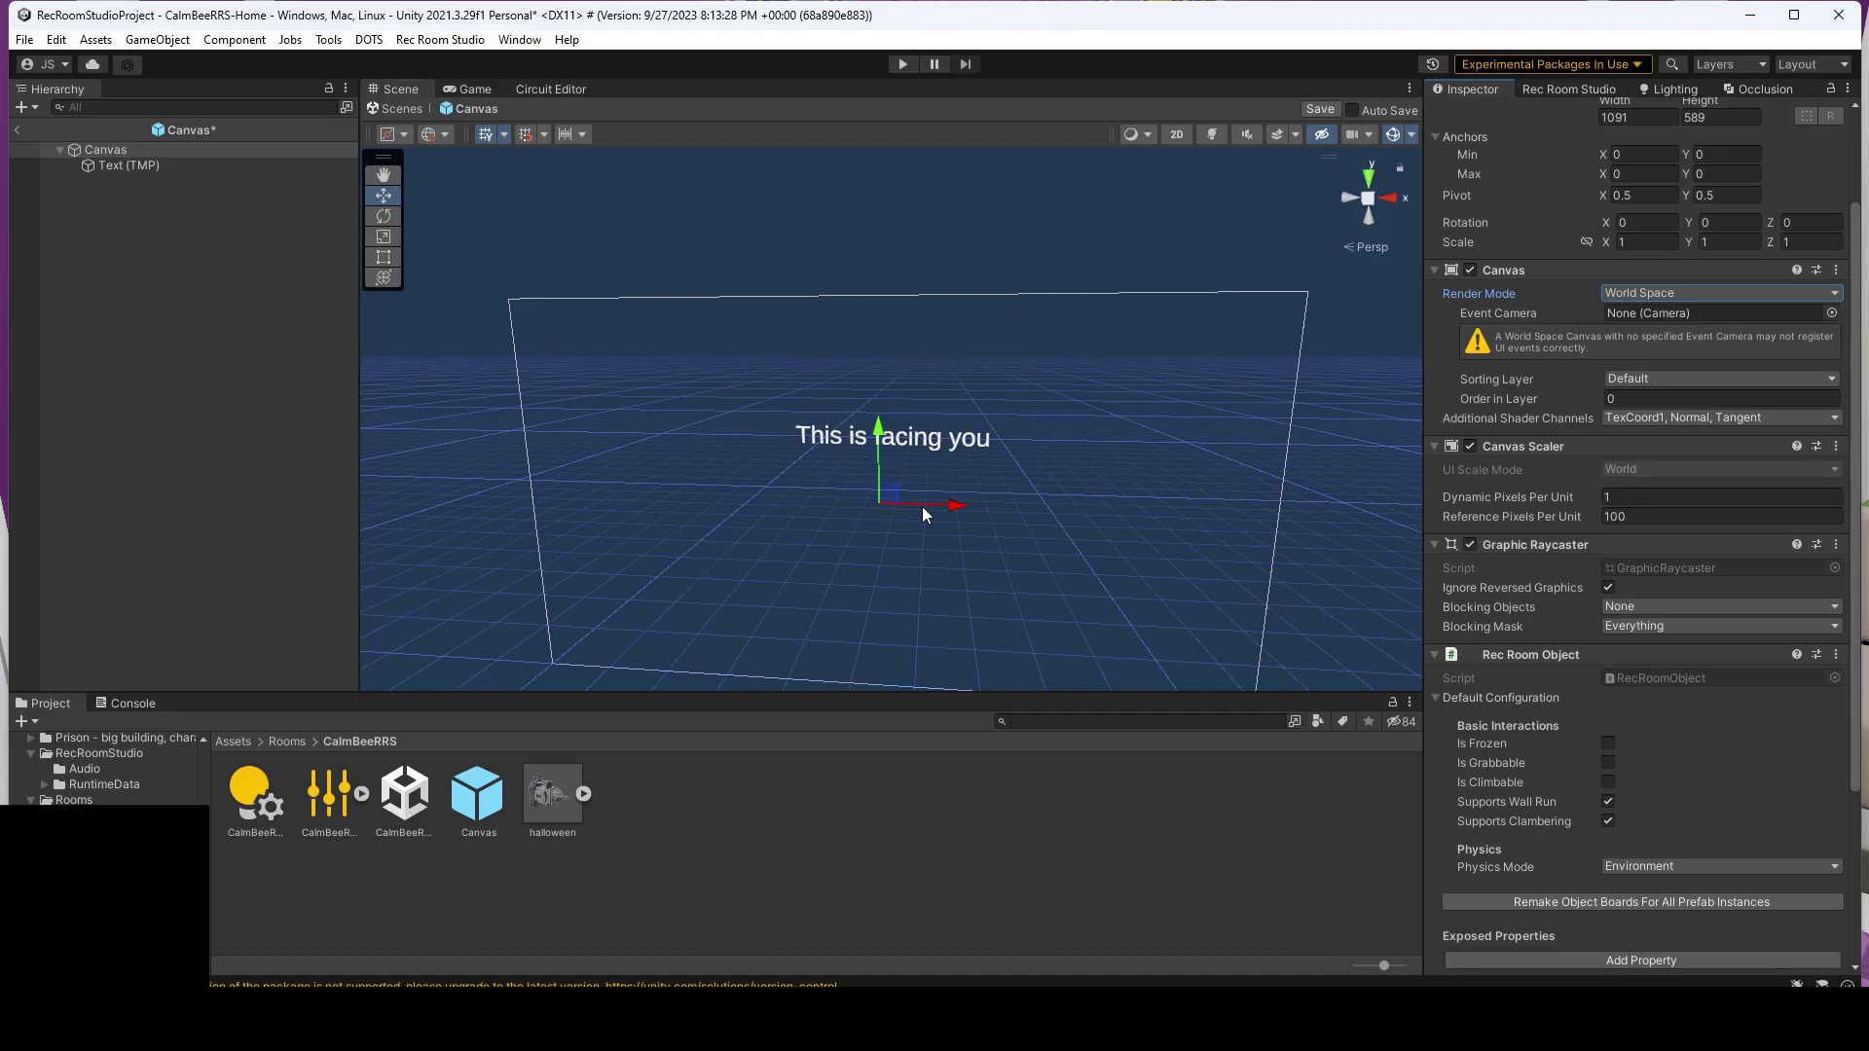
Step: Add a Box Collider to the Canvas and set its Rec Room Object physics mode to Decoration
scroll(1110, 501, down, 2)
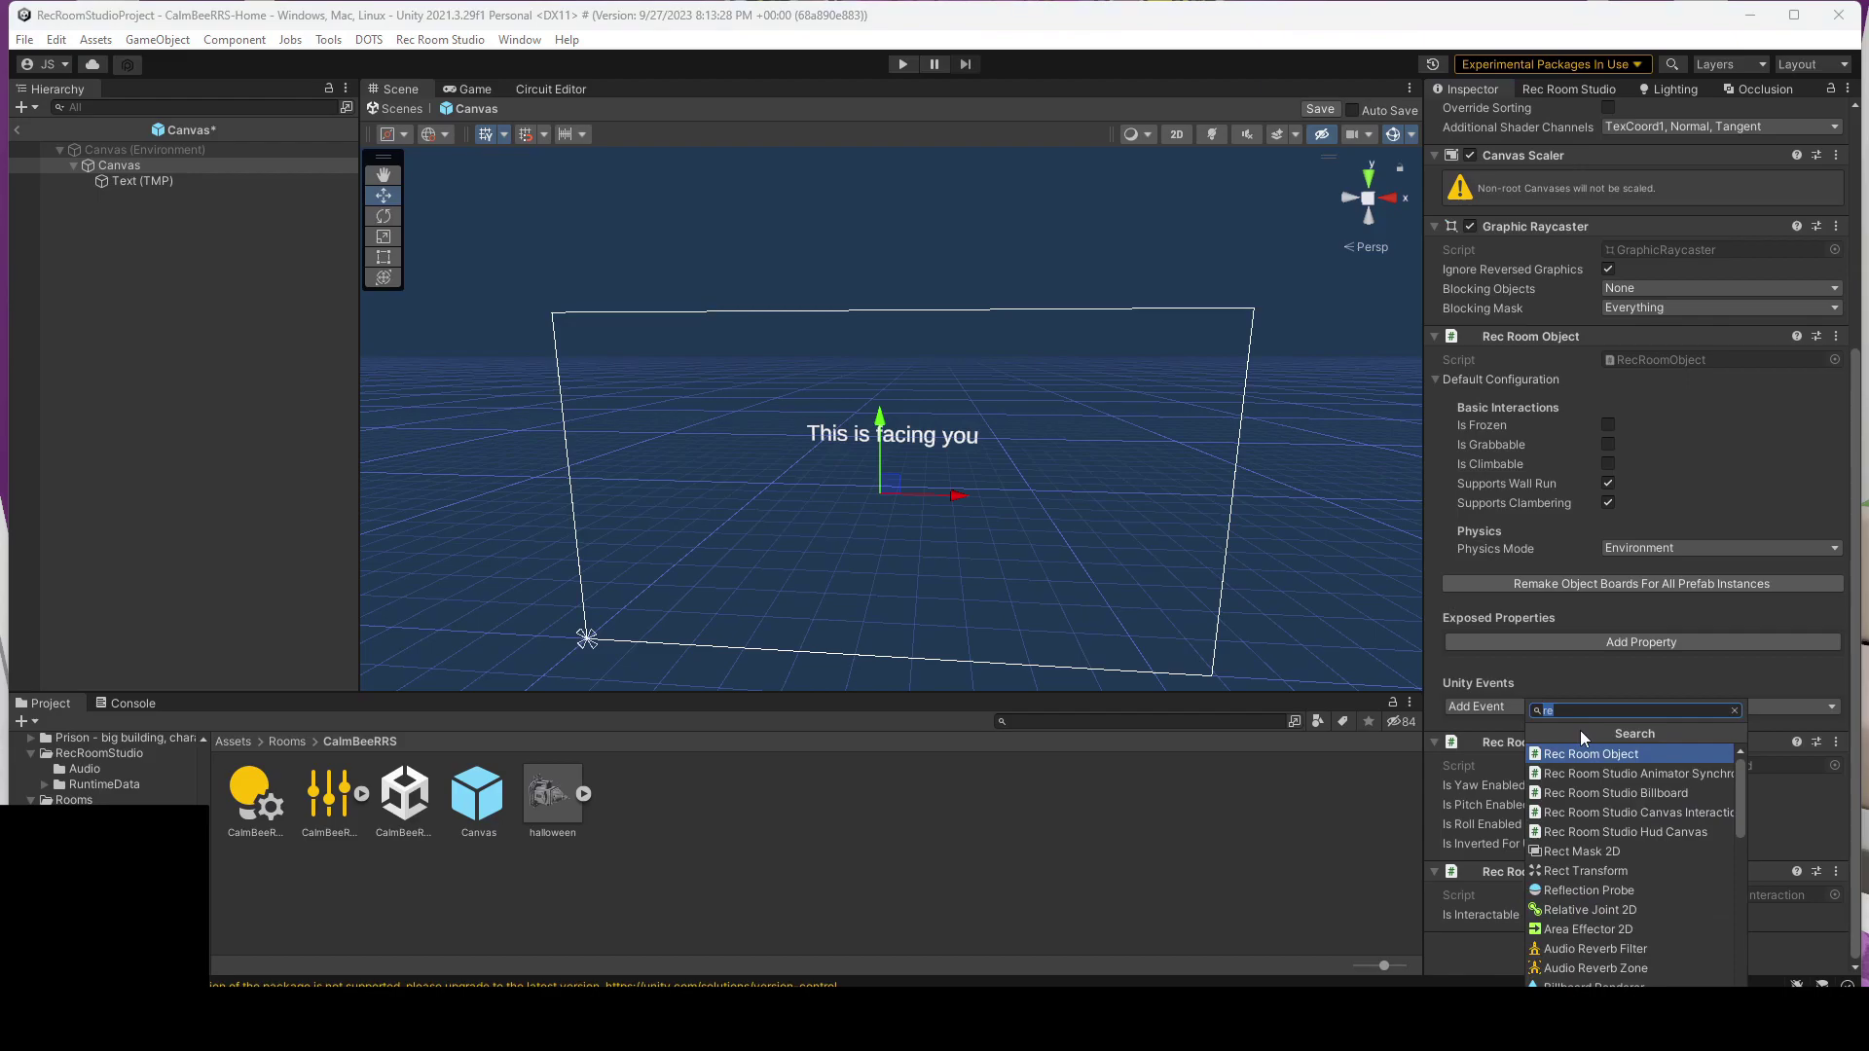
text(colli)
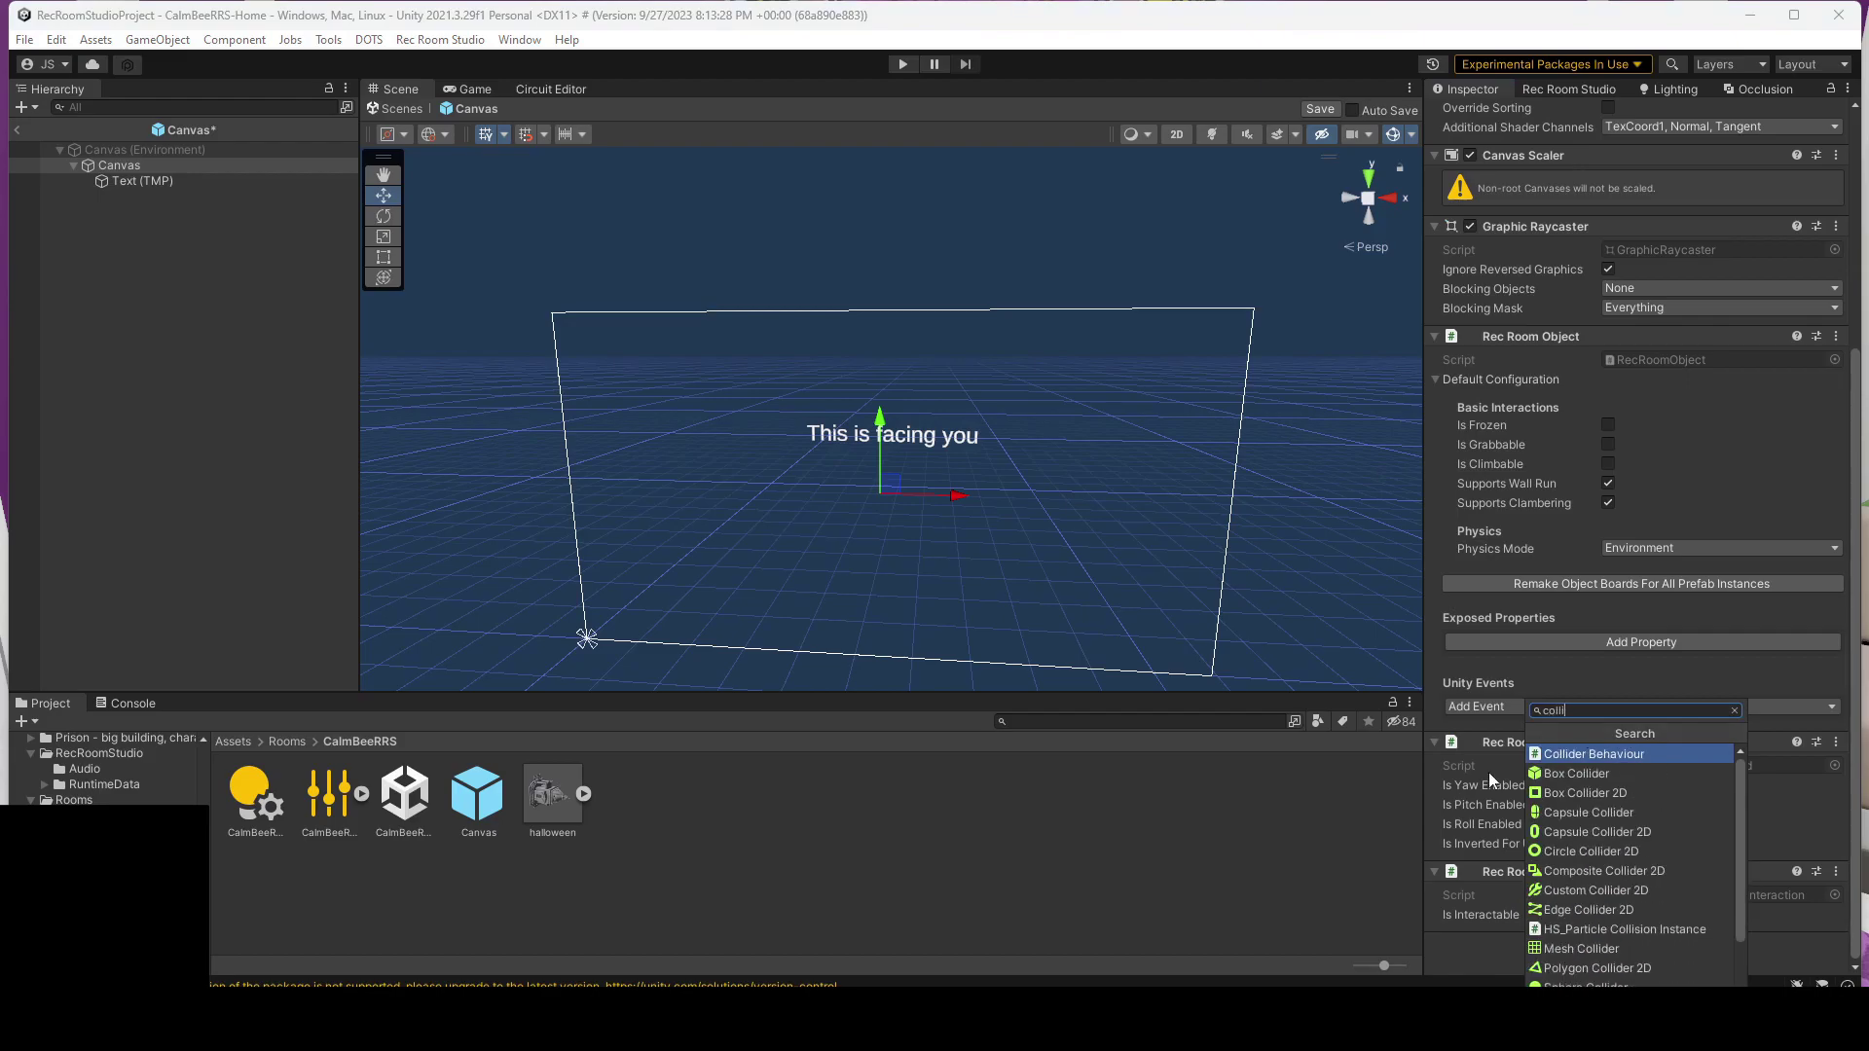
click(1568, 774)
click(1720, 547)
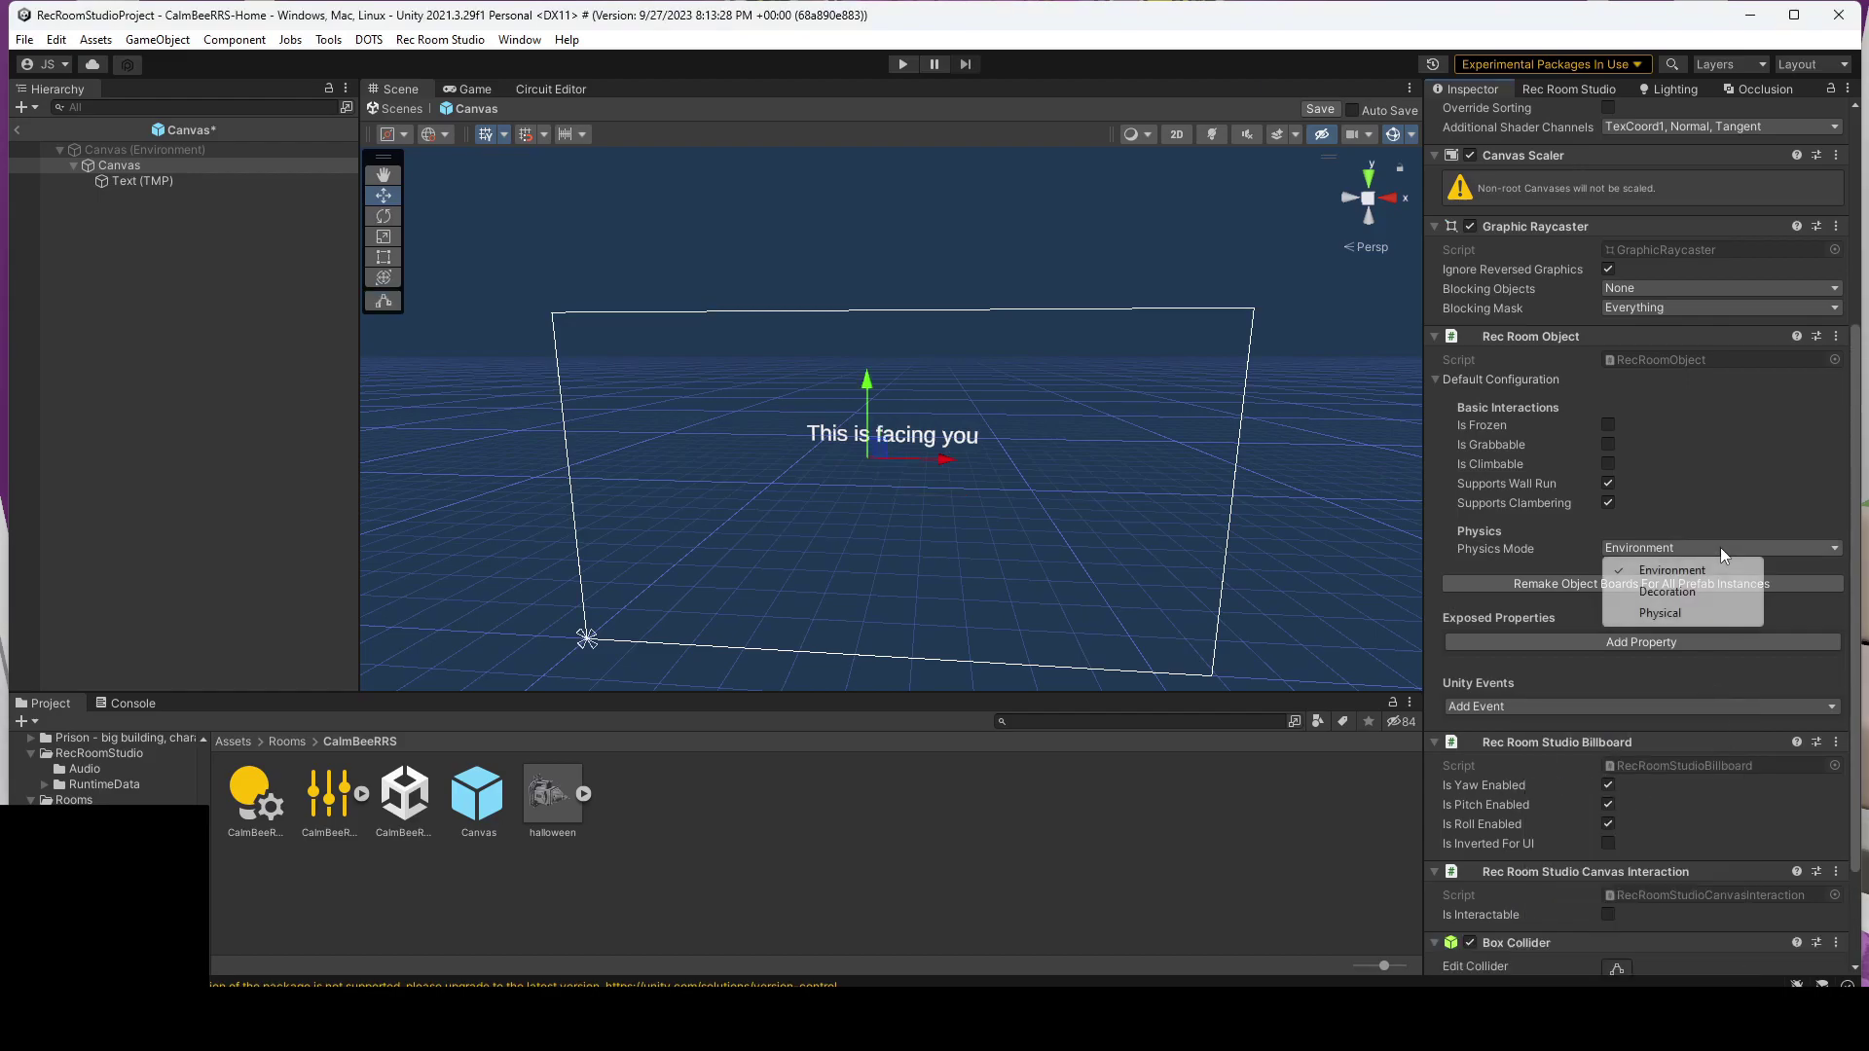
click(1719, 591)
Step: Save and leave the Canvas prefab to return to the scene, and show the Rec Room Studio settings
click(53, 165)
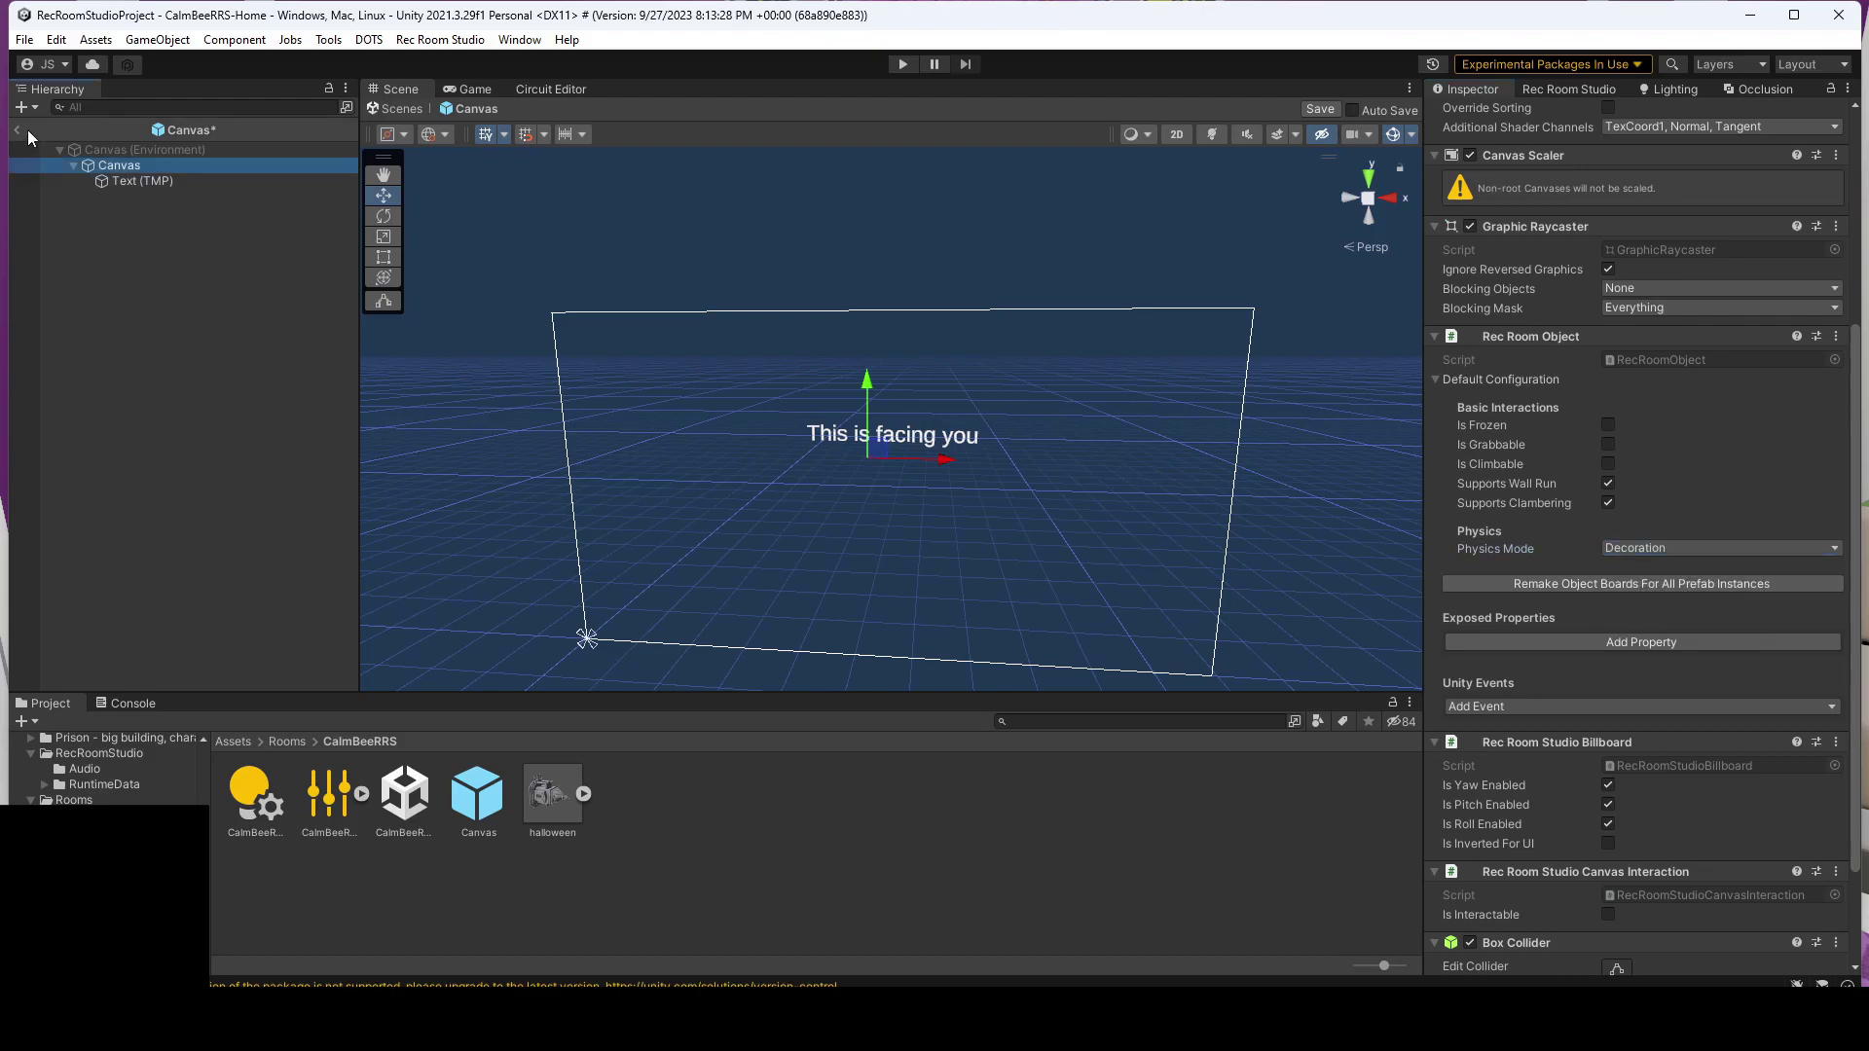
click(17, 130)
click(900, 543)
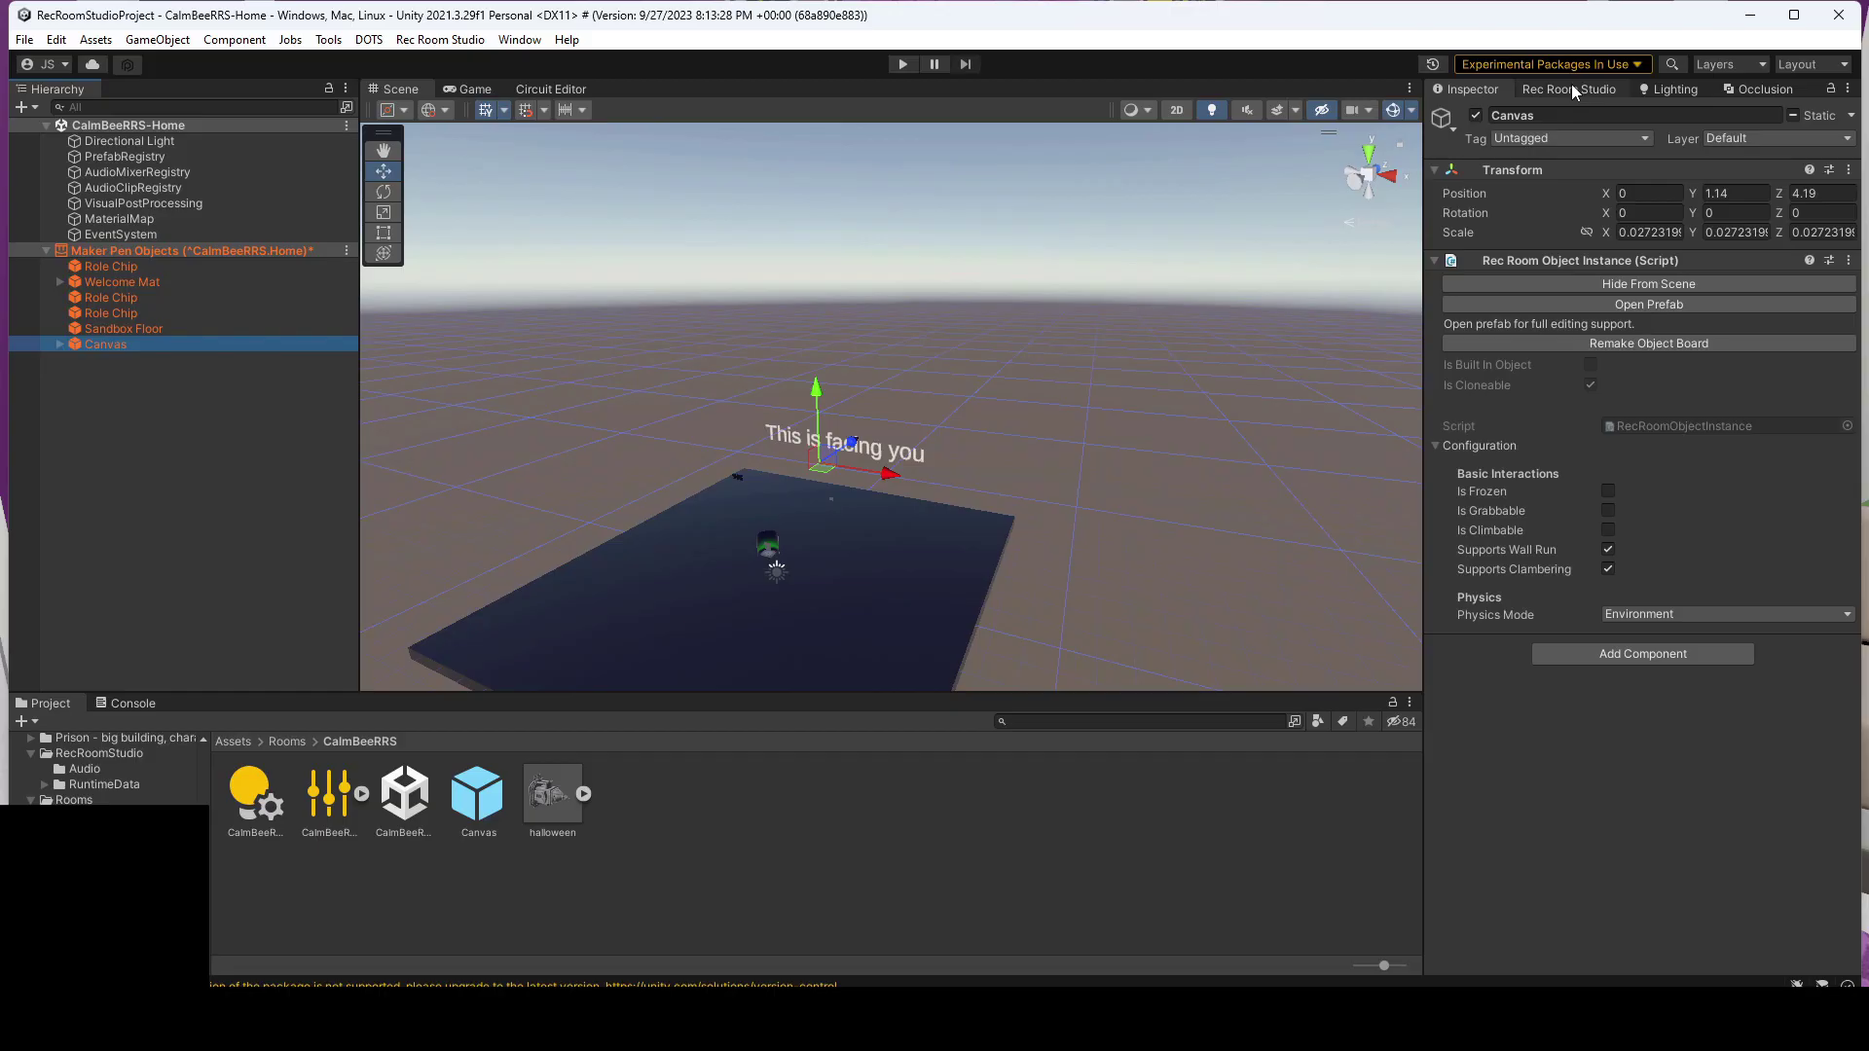
click(1568, 89)
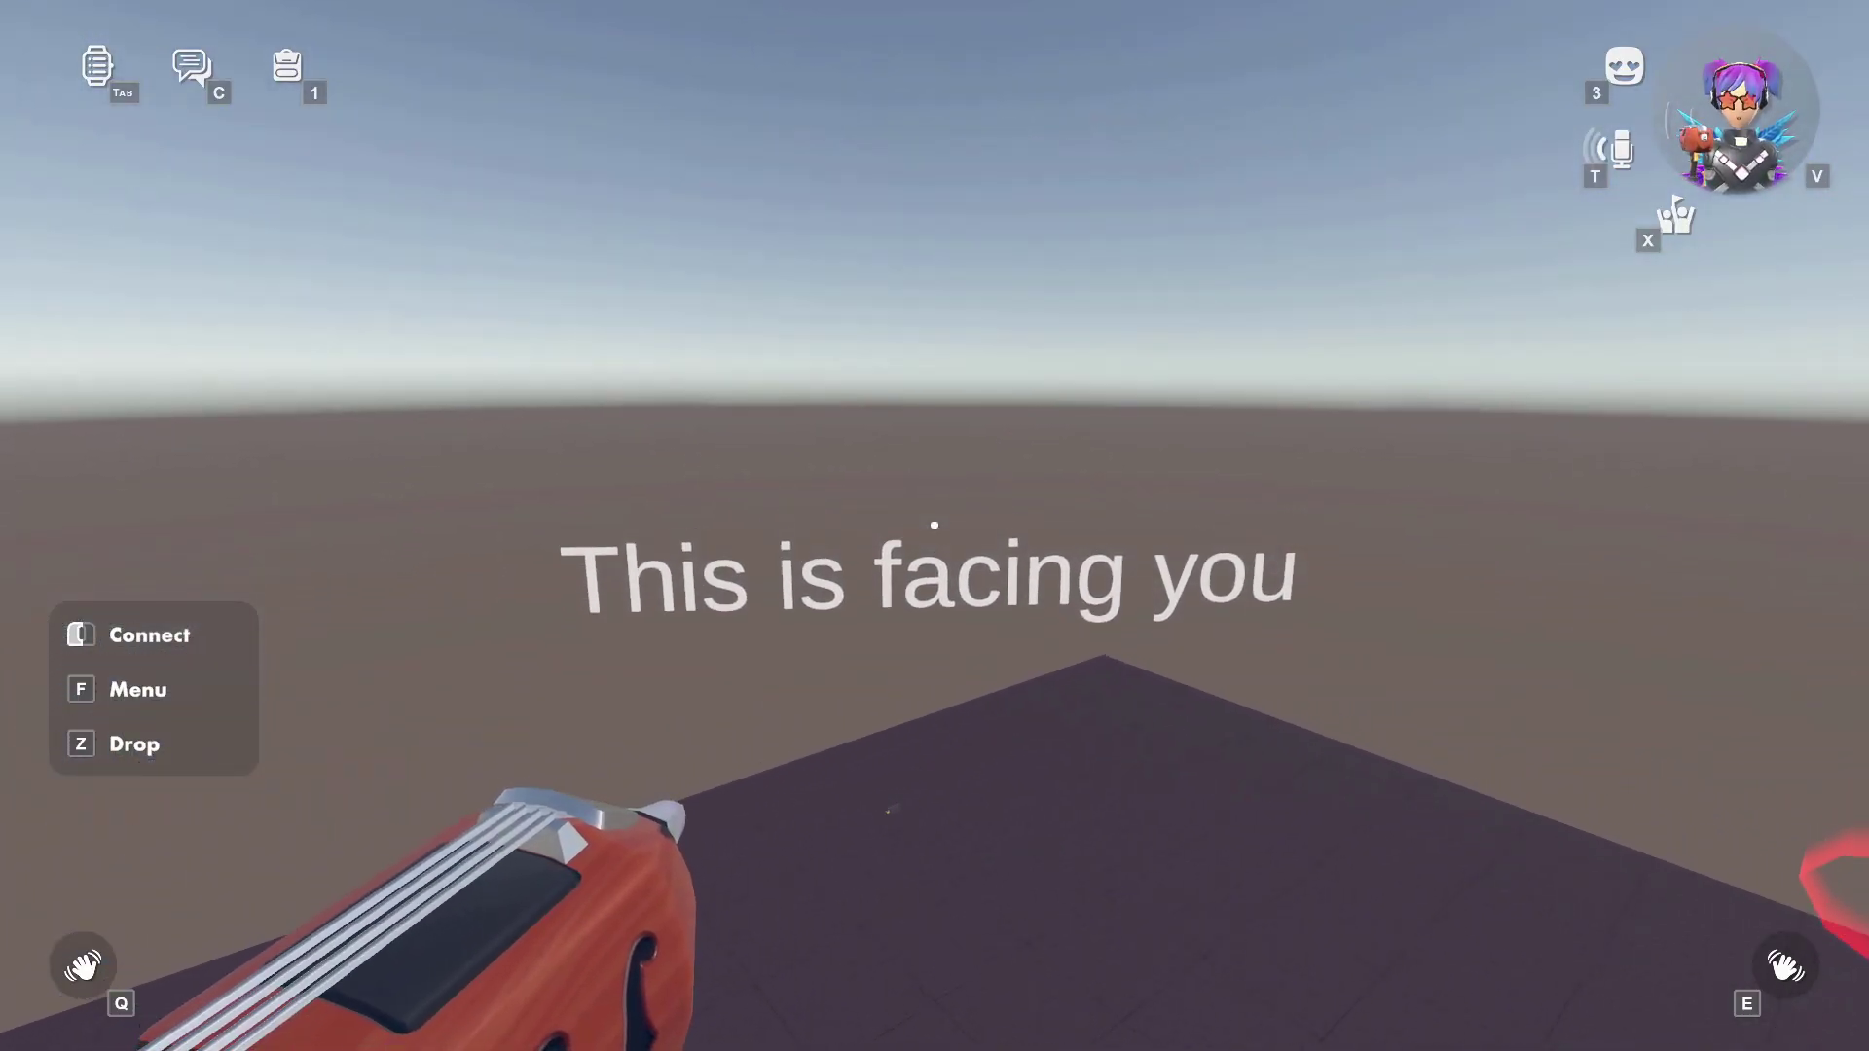
Step: In Rec Room, move around the floating text to examine how it orients toward the player from different sides and heights
key(s)
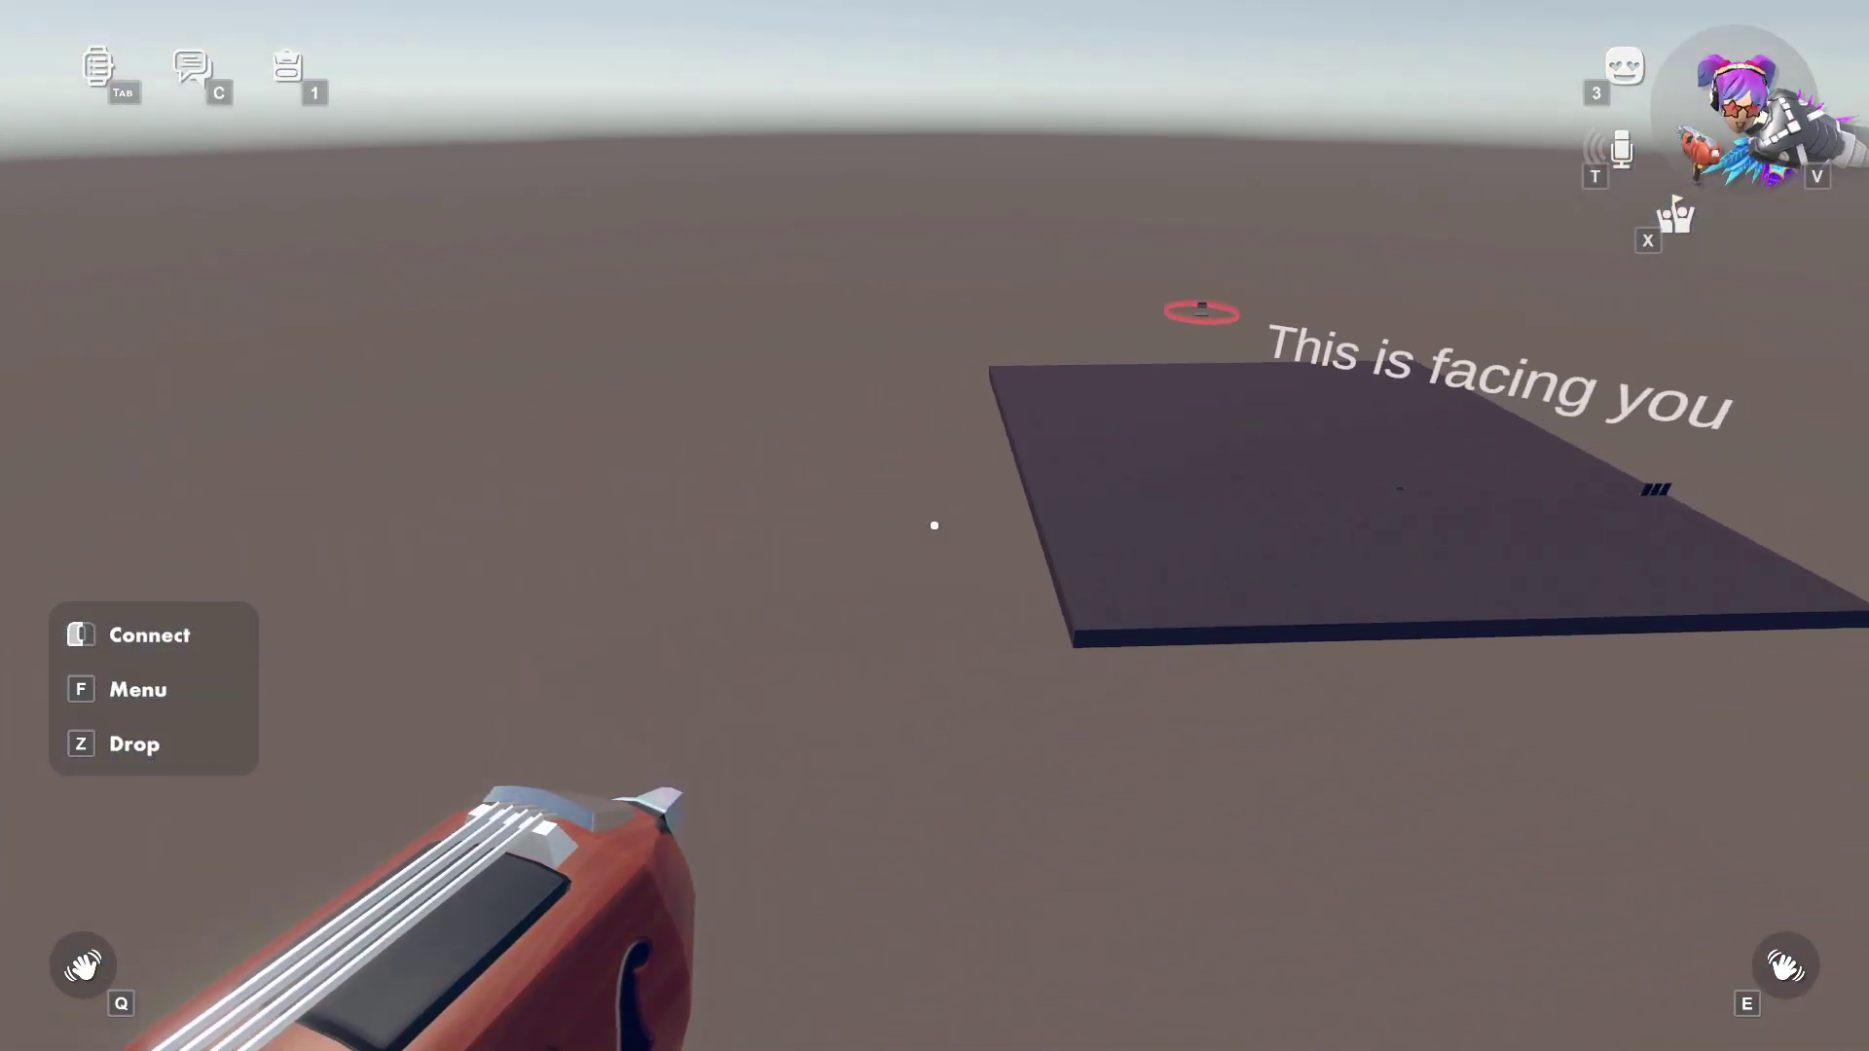
key(w)
key(s)
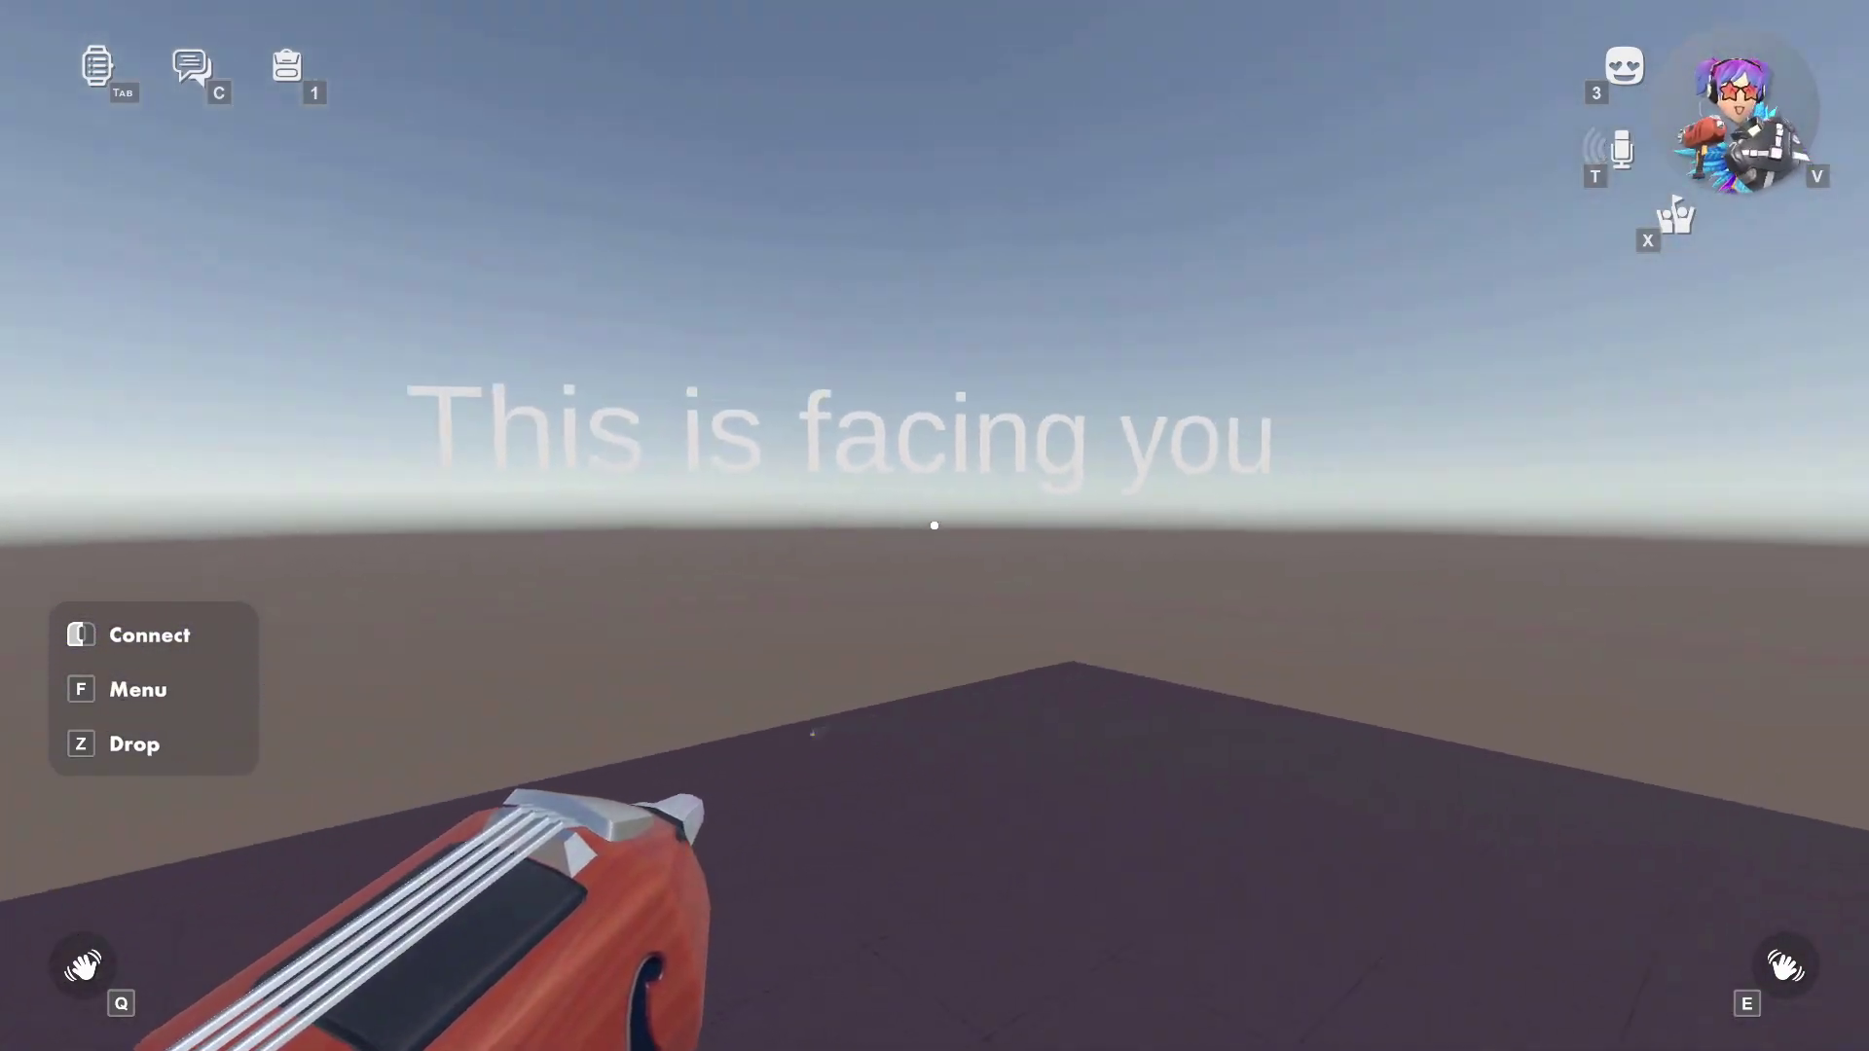
key(a)
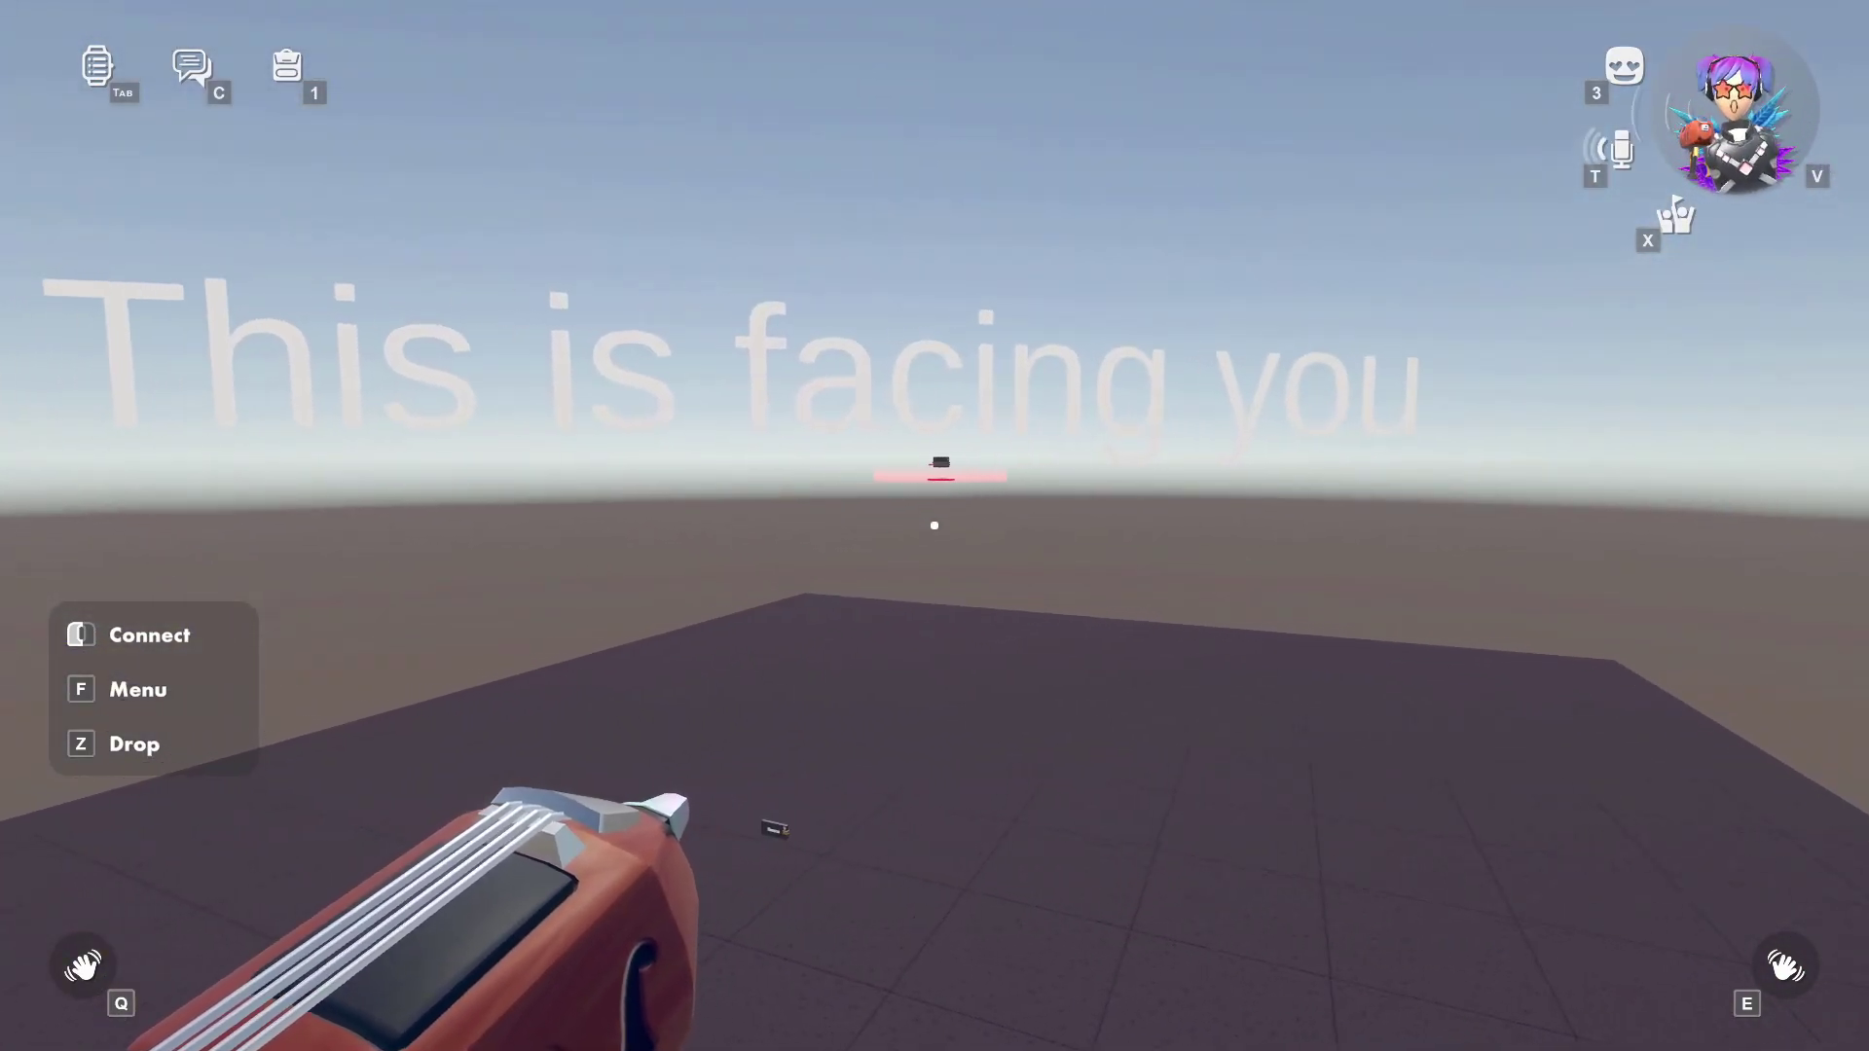
key(s)
key(space)
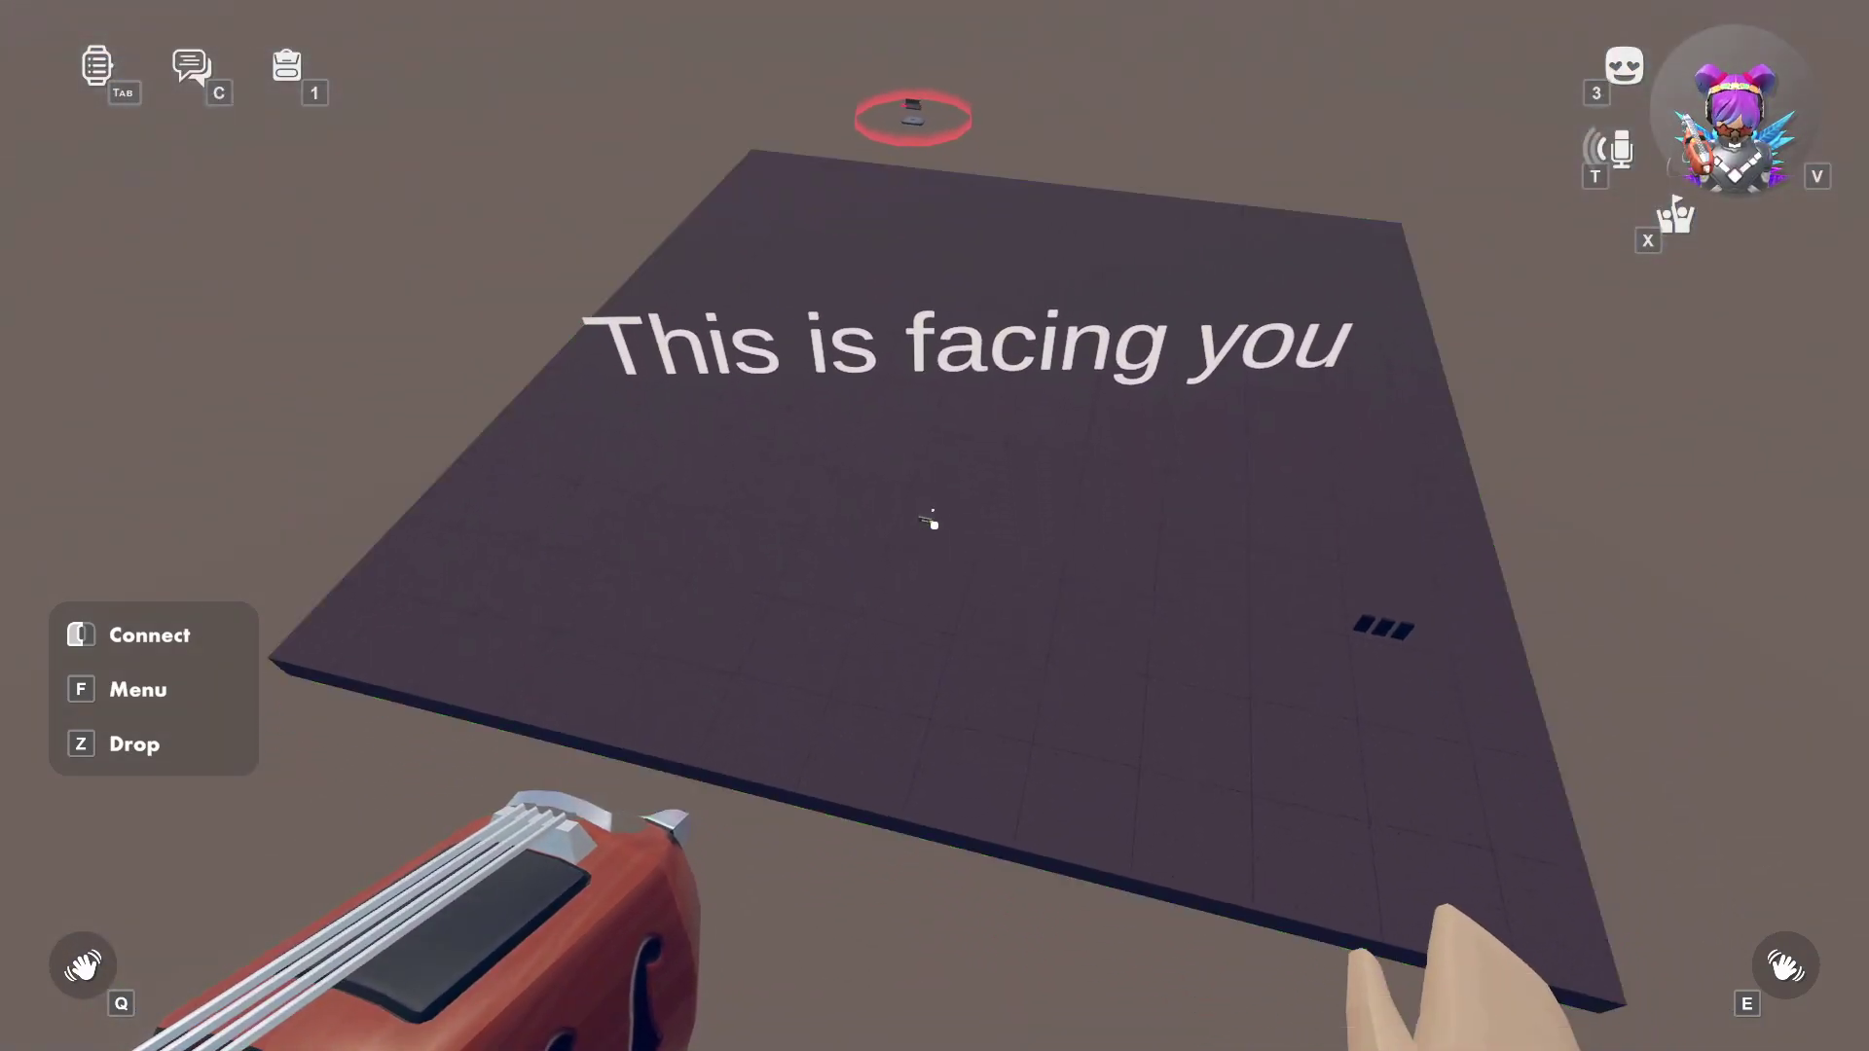
key(w)
key(w)
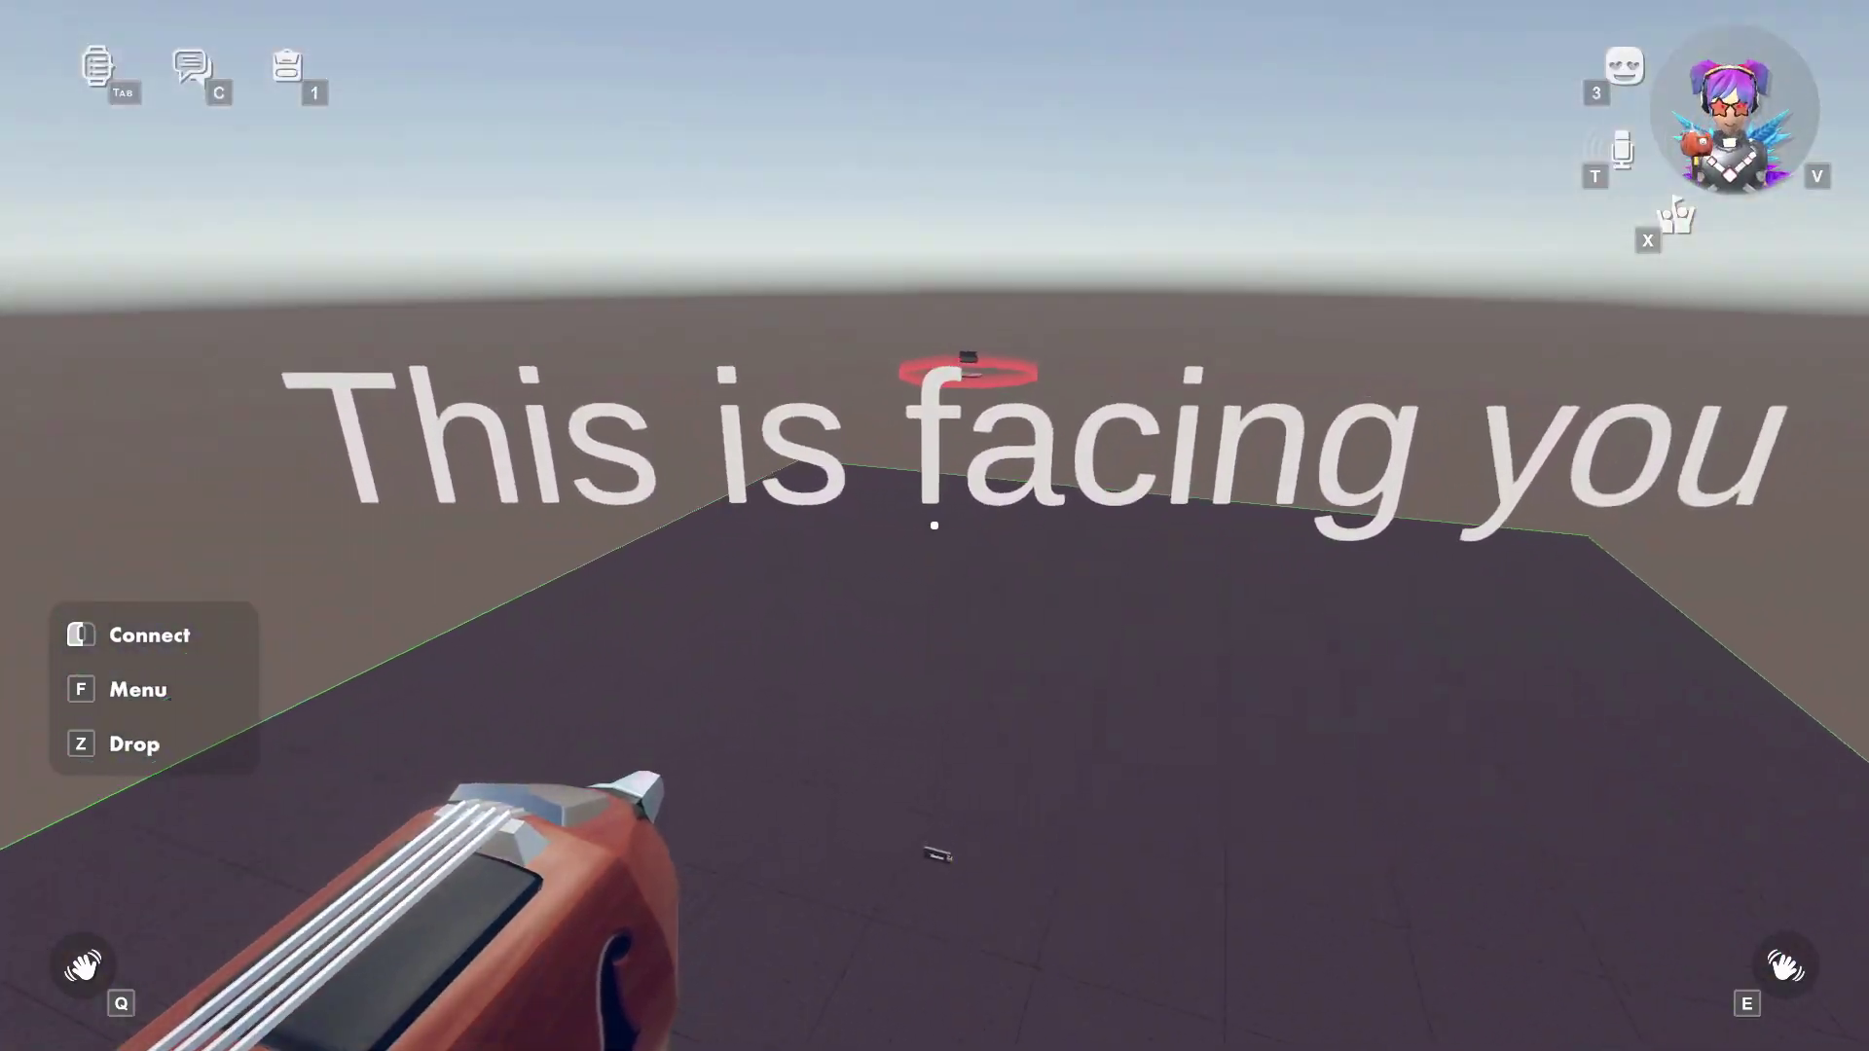
key(s)
key(w)
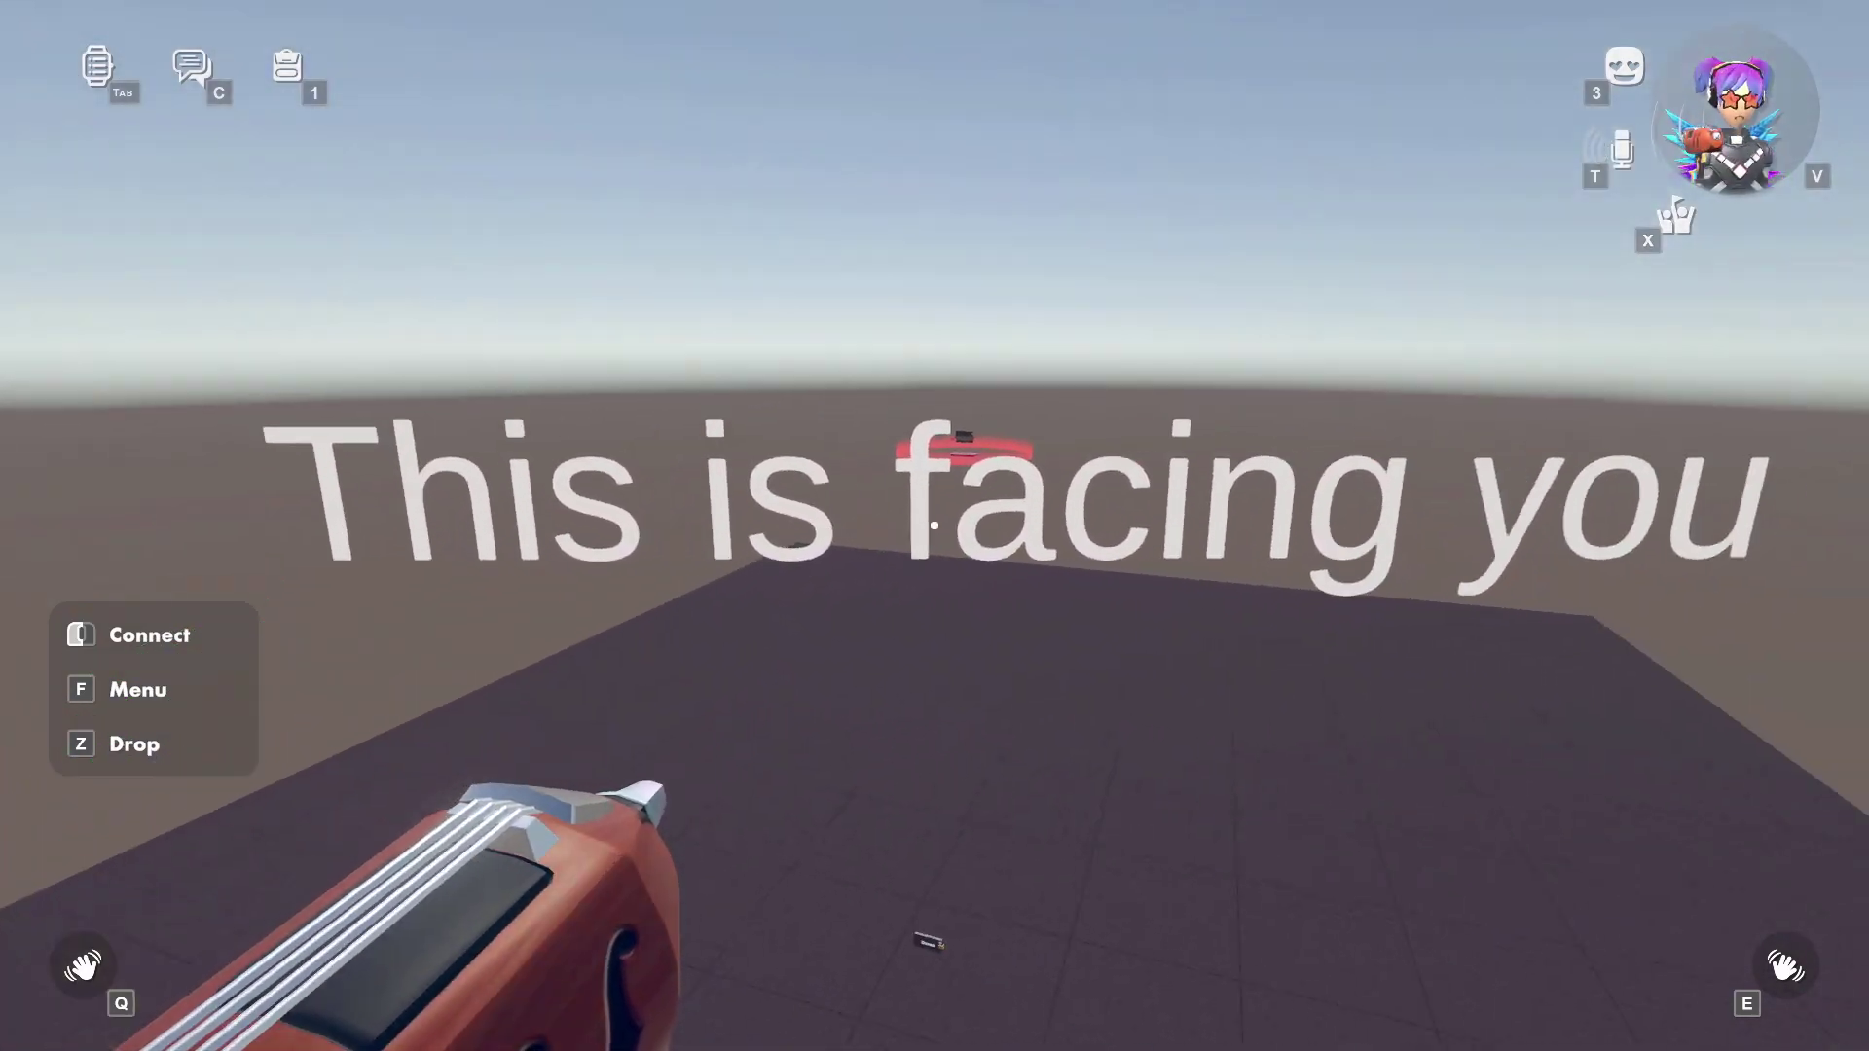
key(s)
key(d)
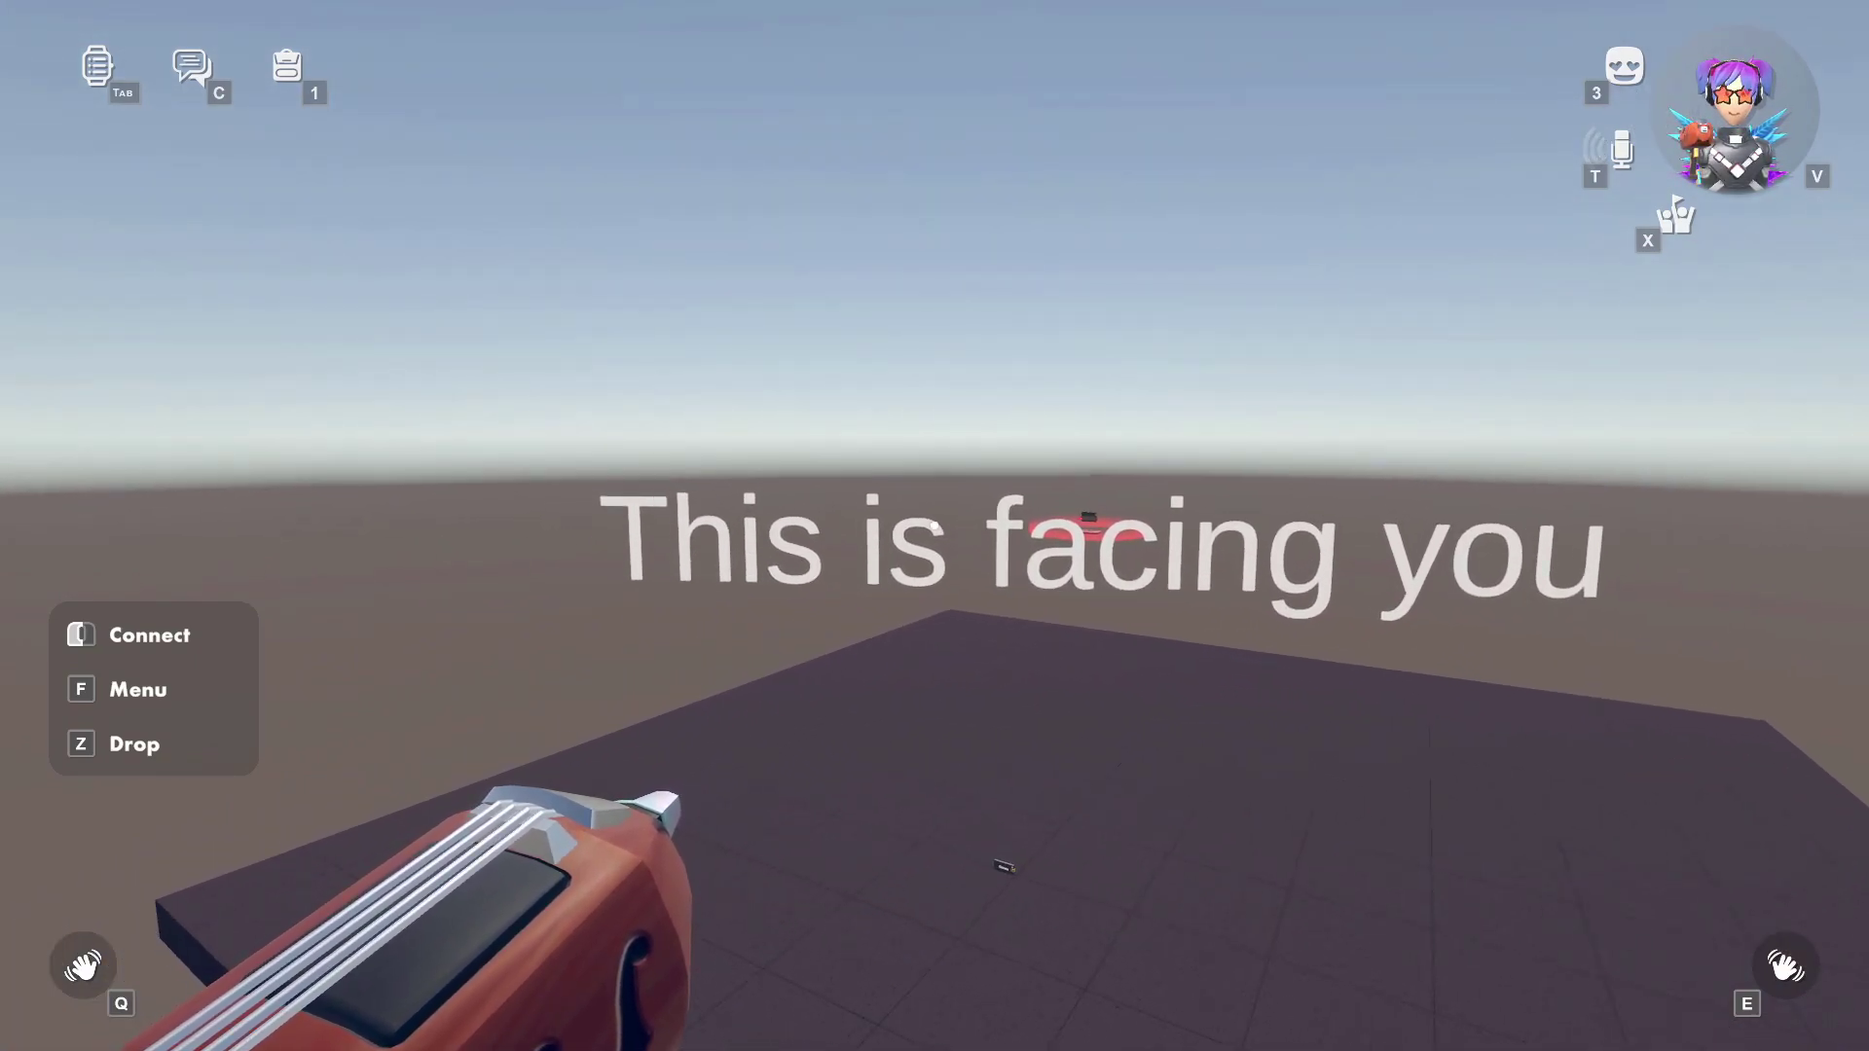
key(s)
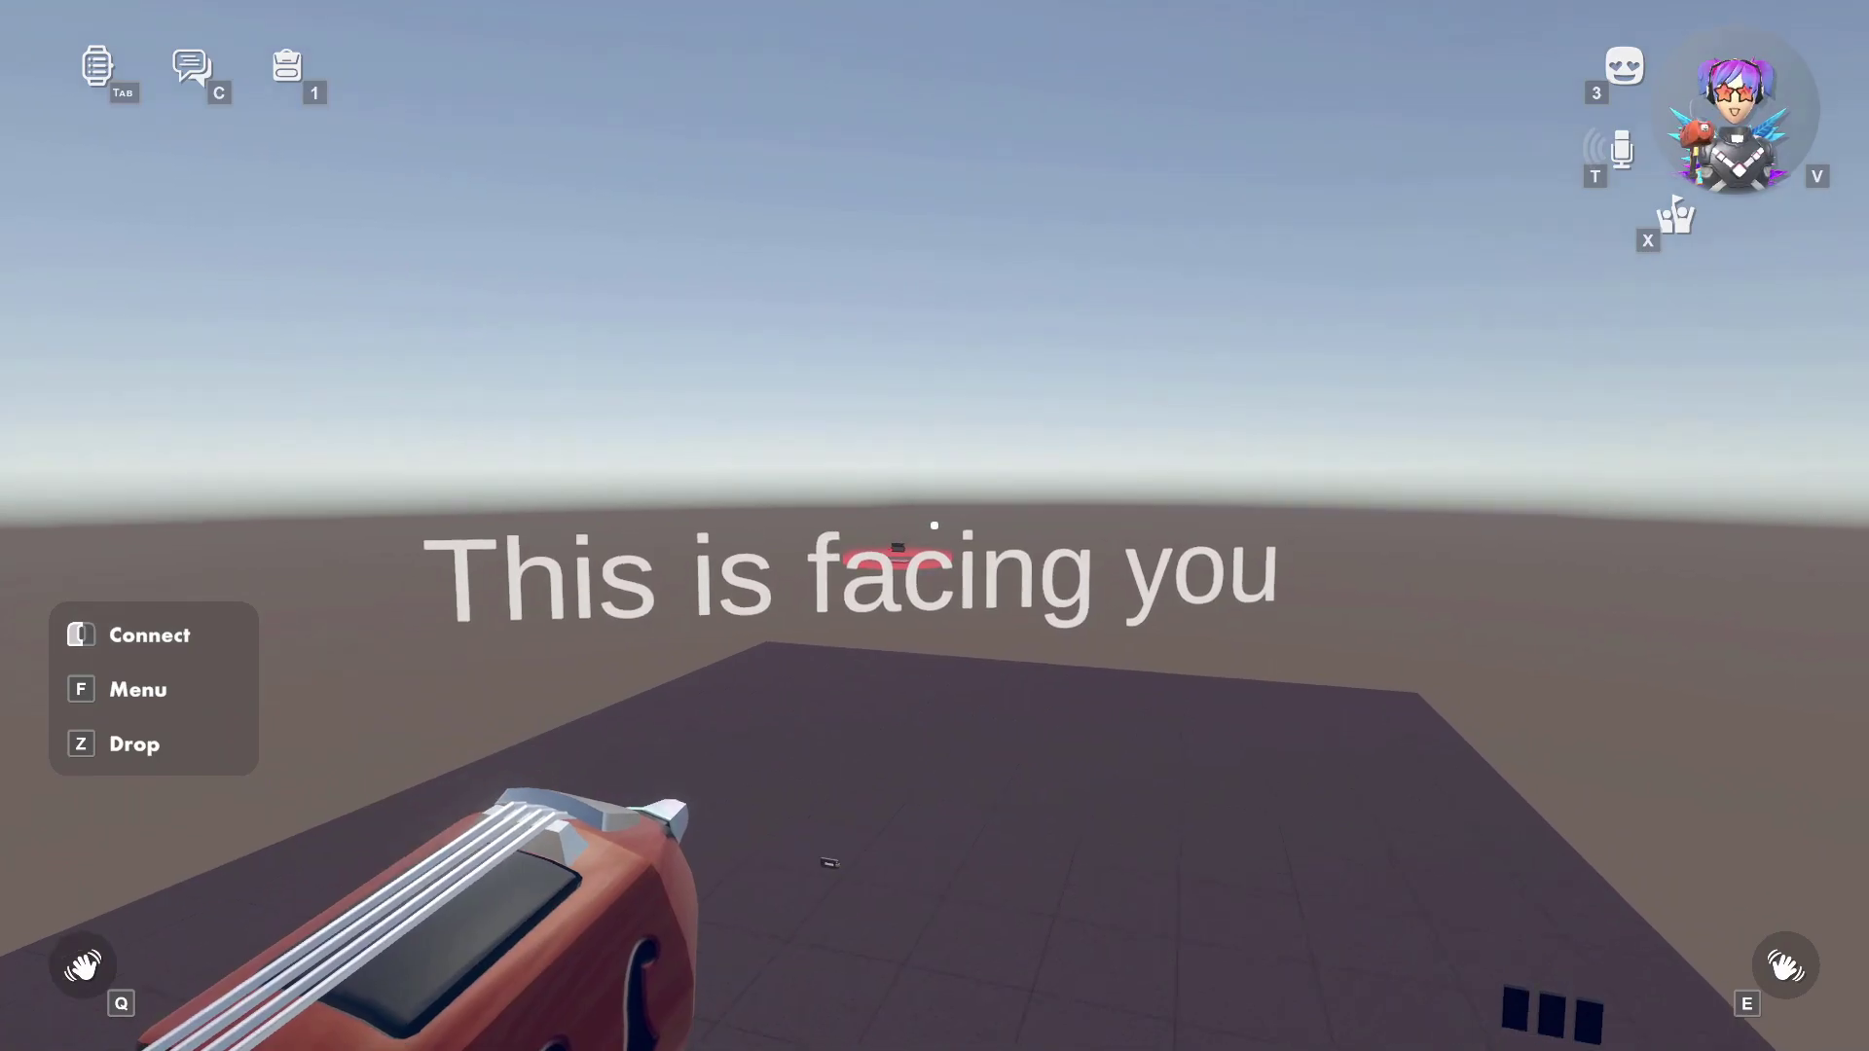
key(w)
key(a)
key(w)
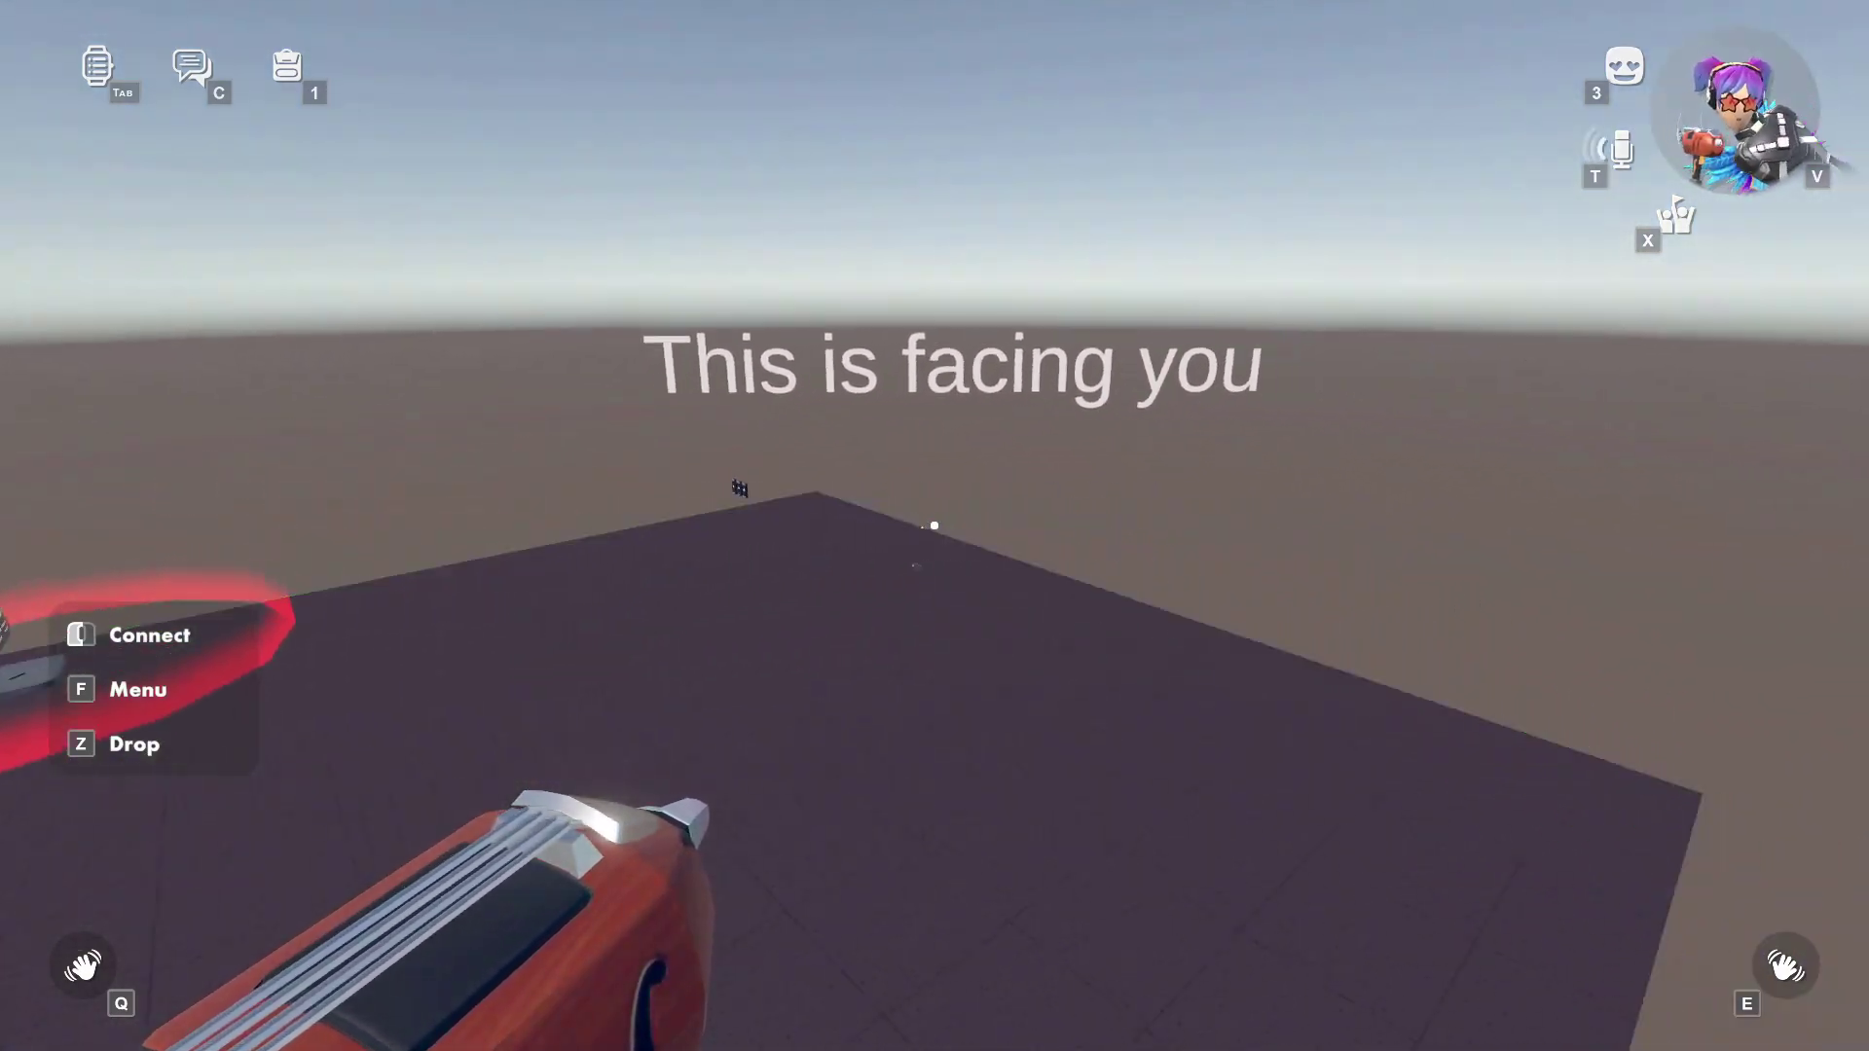
key(a)
key(a)
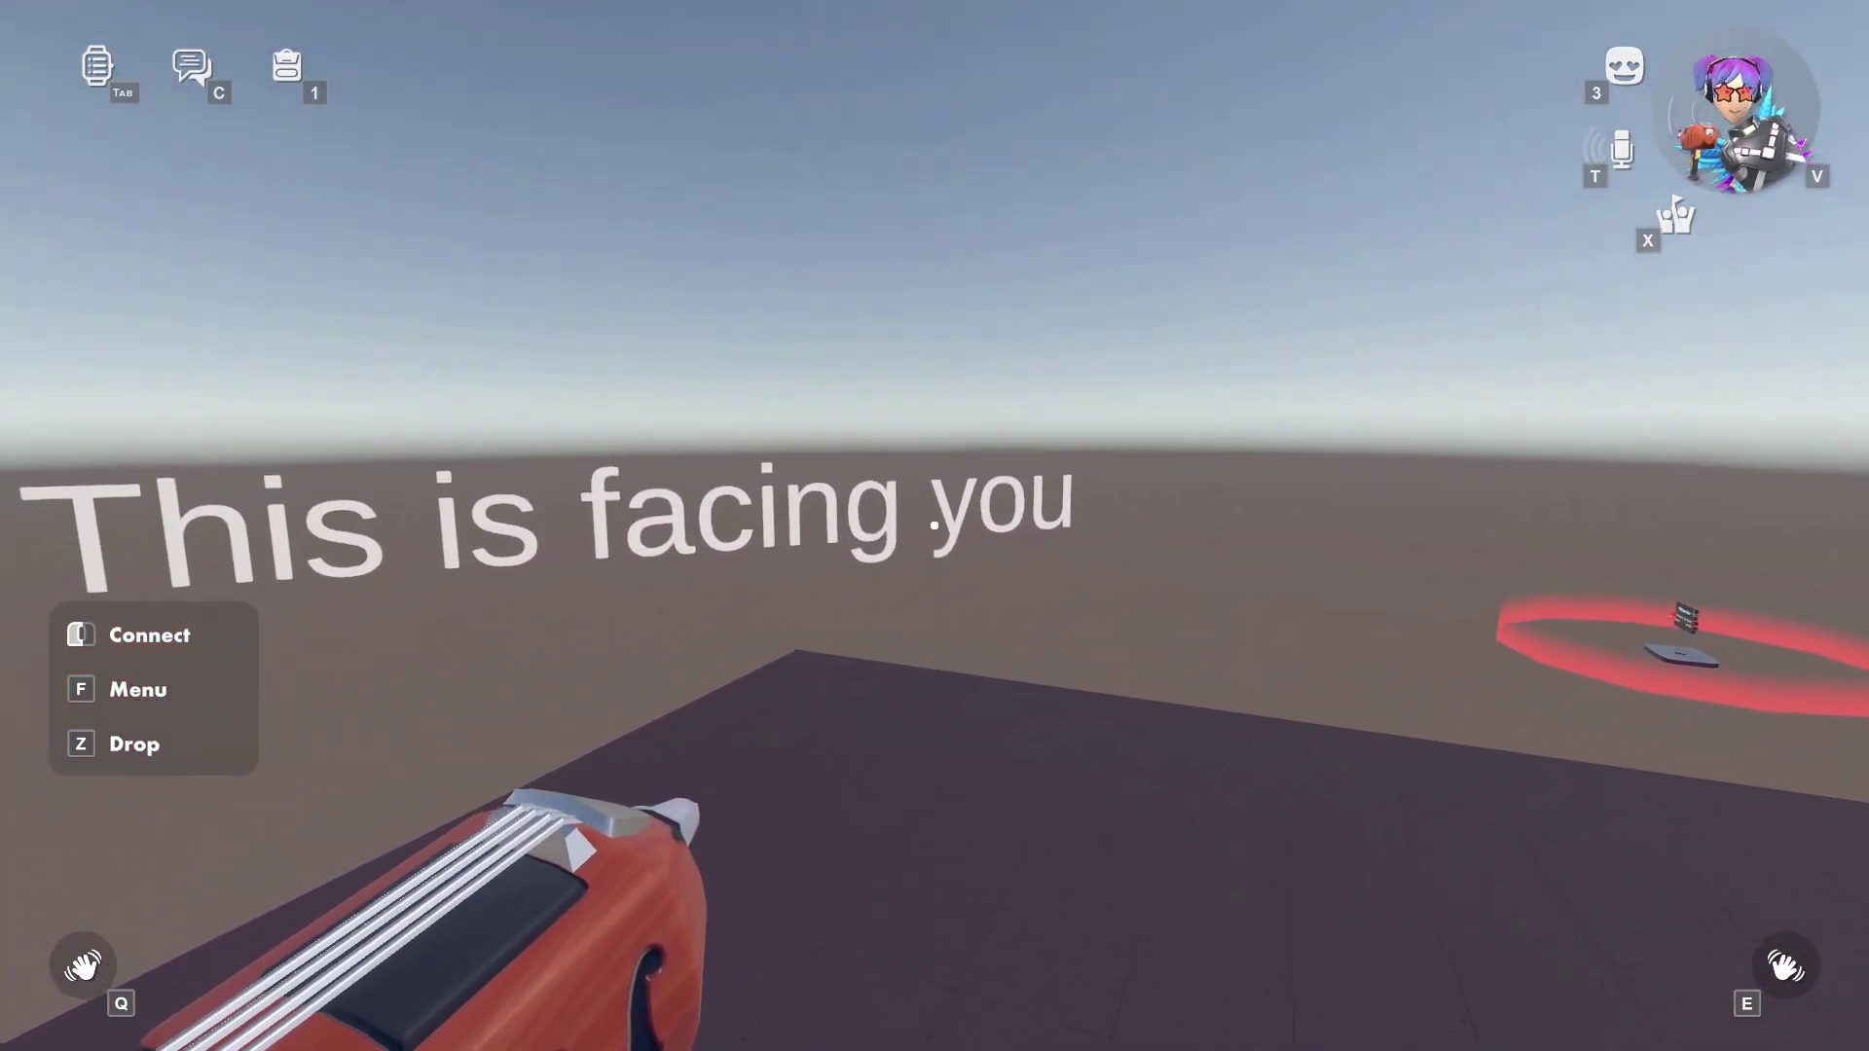
key(w)
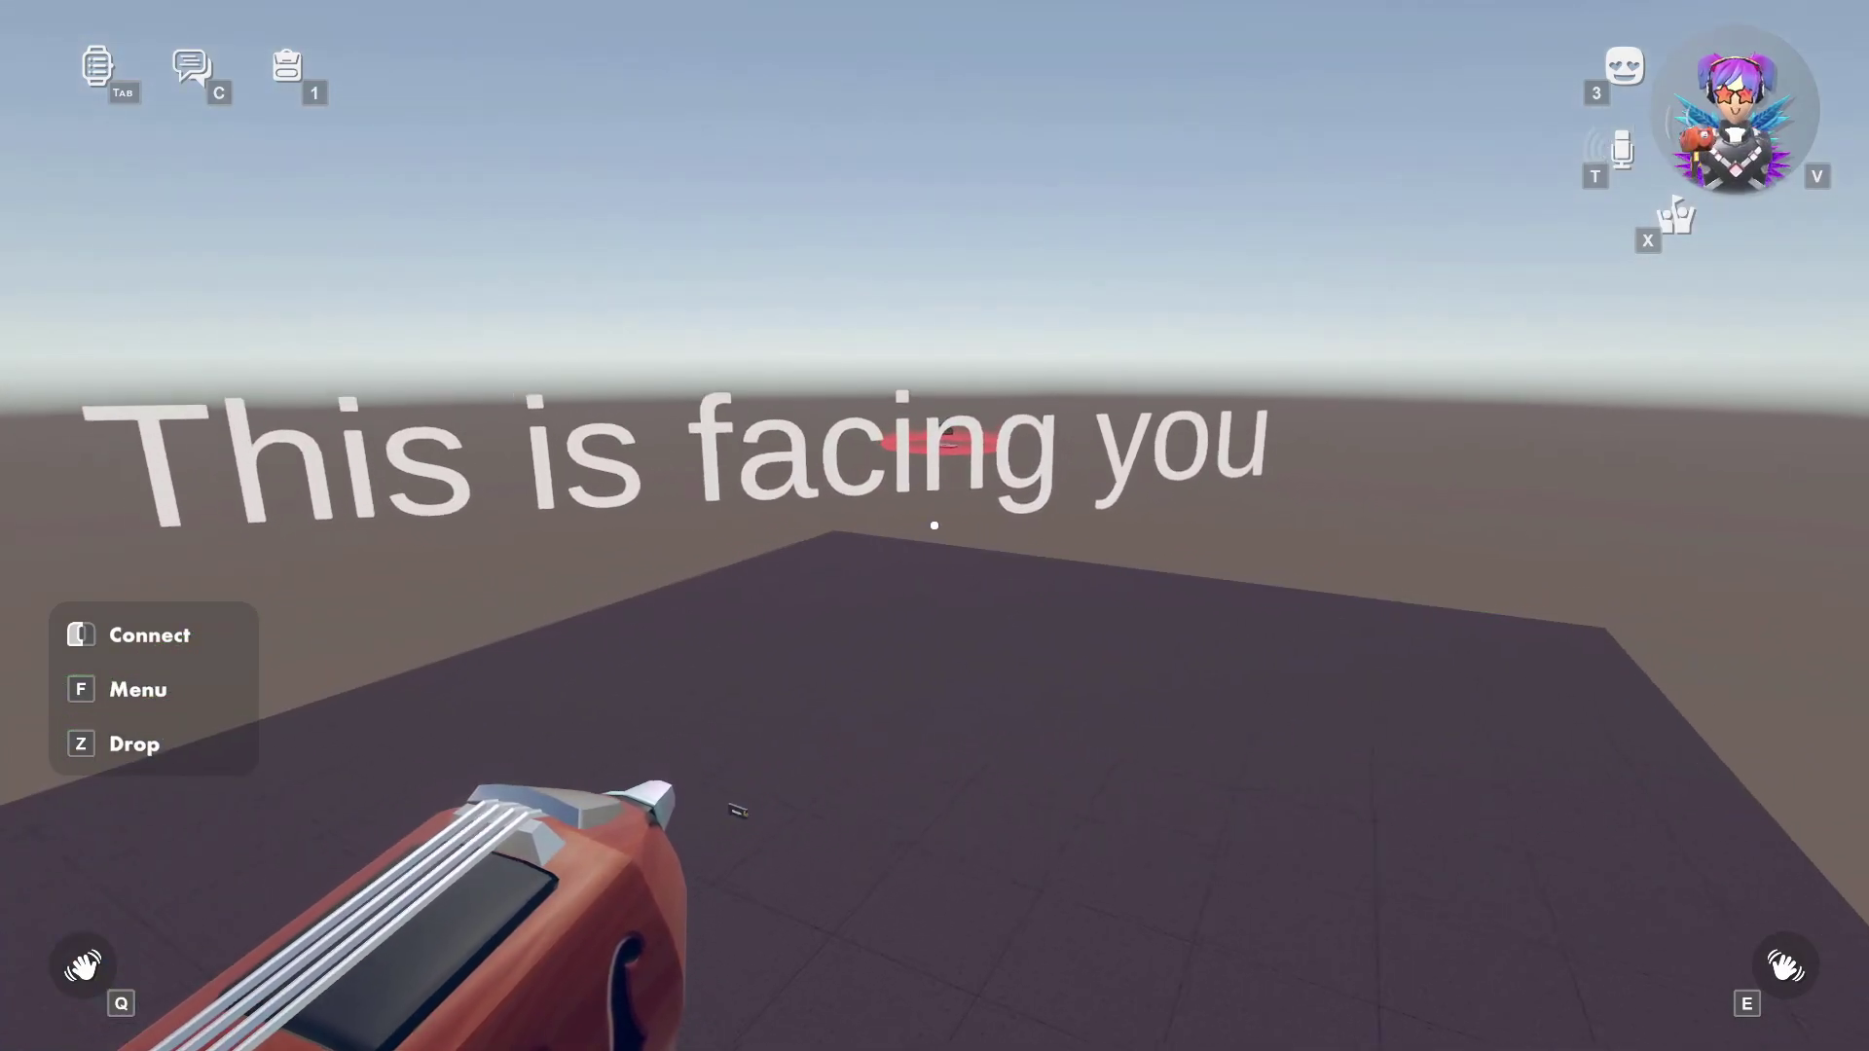
key(d)
key(a)
key(d)
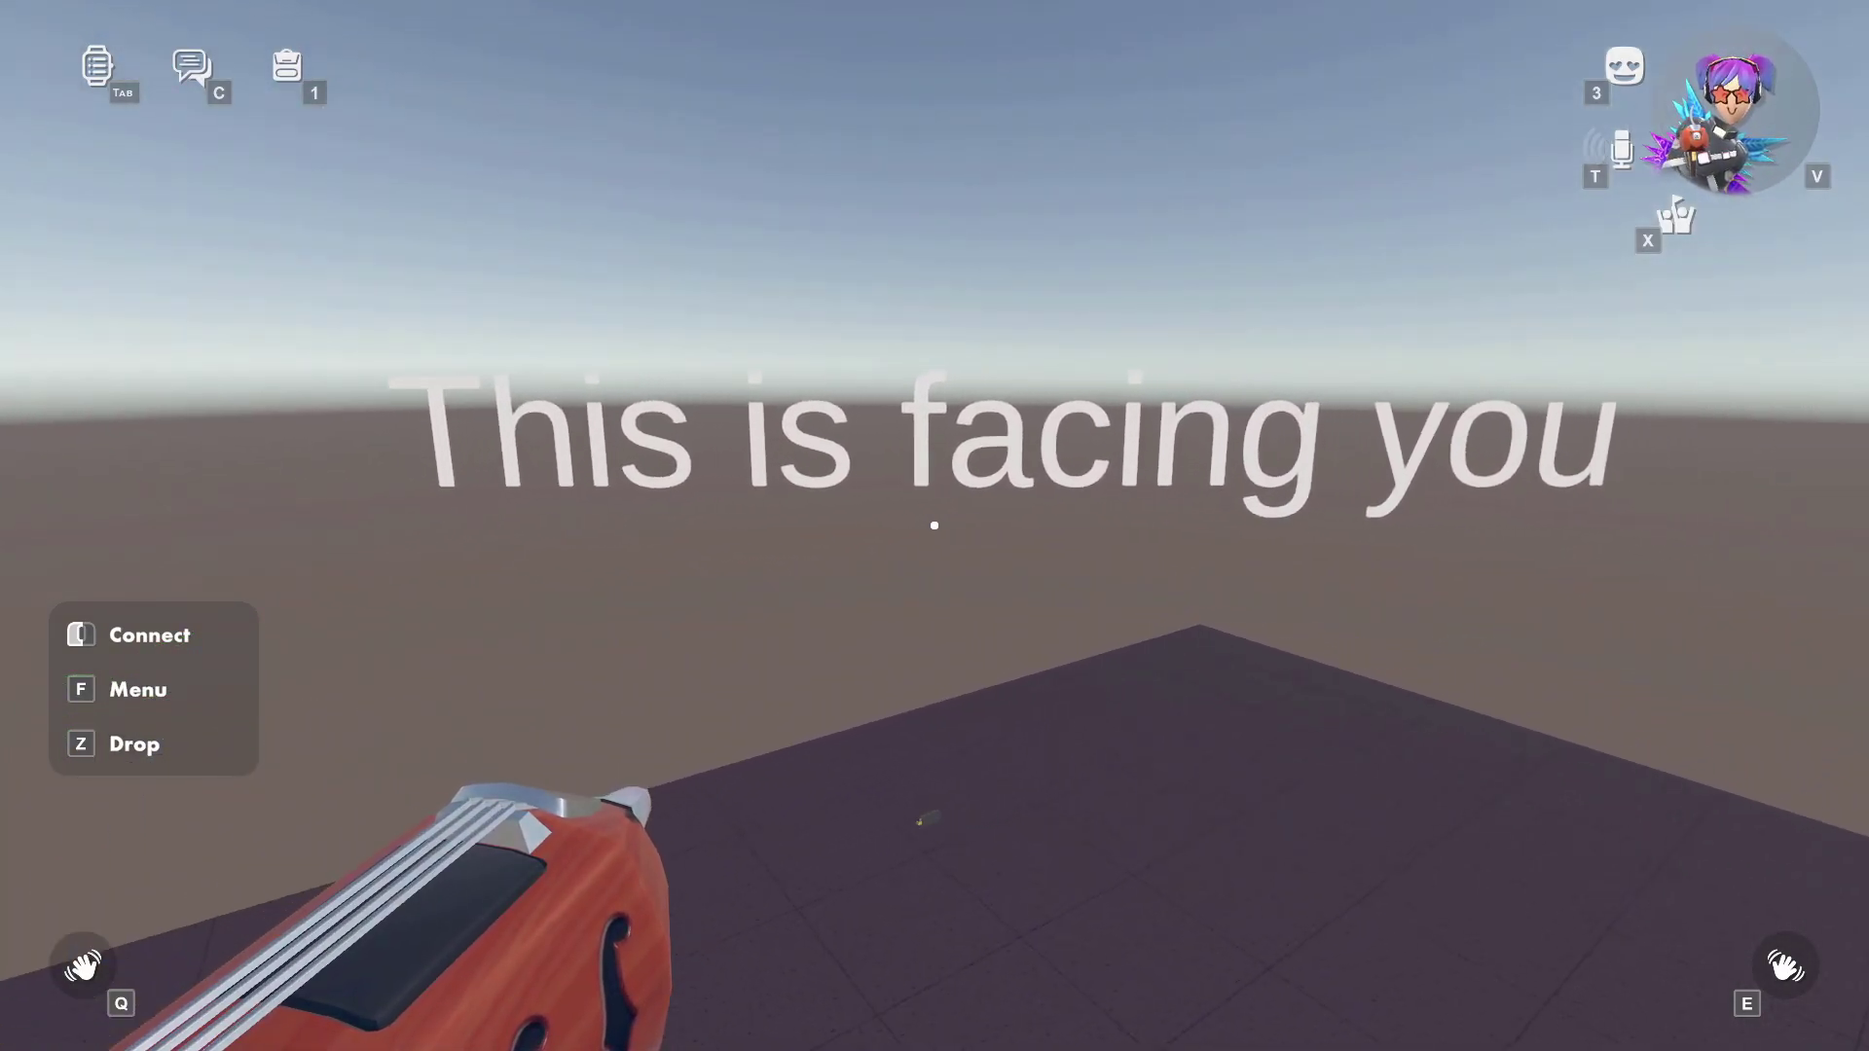